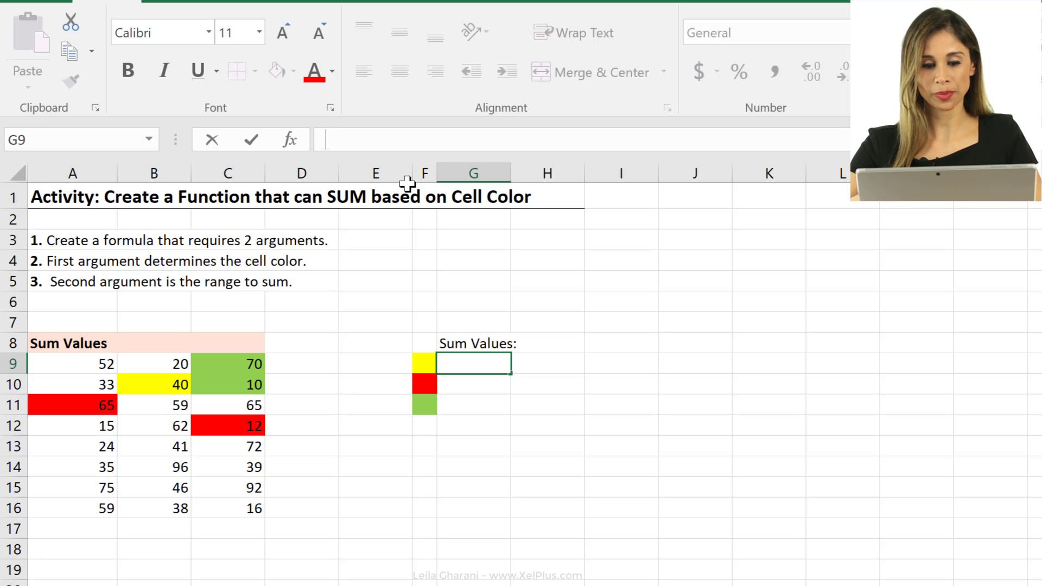
pyautogui.write('=s')
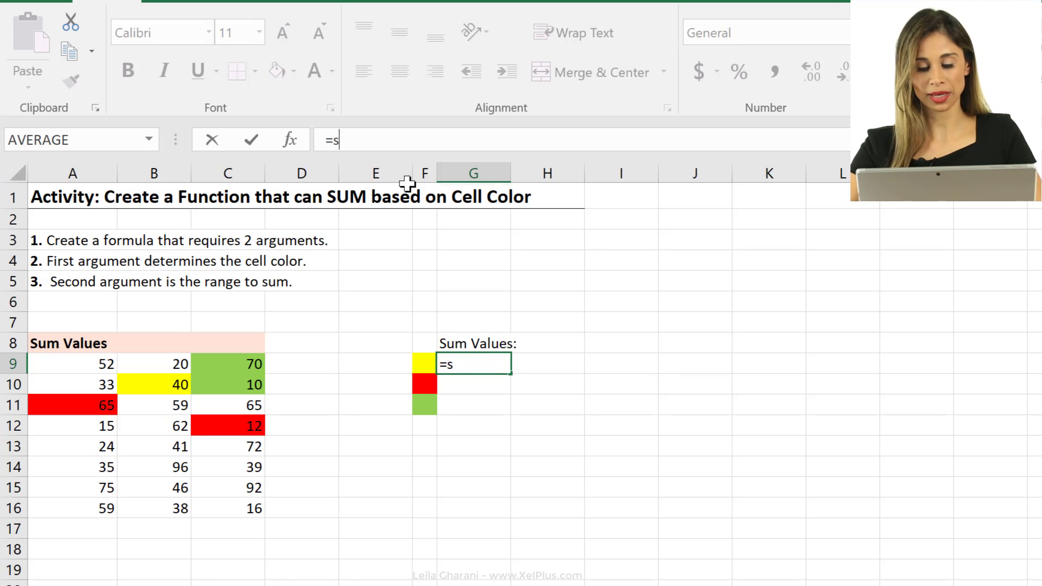
pyautogui.write('um')
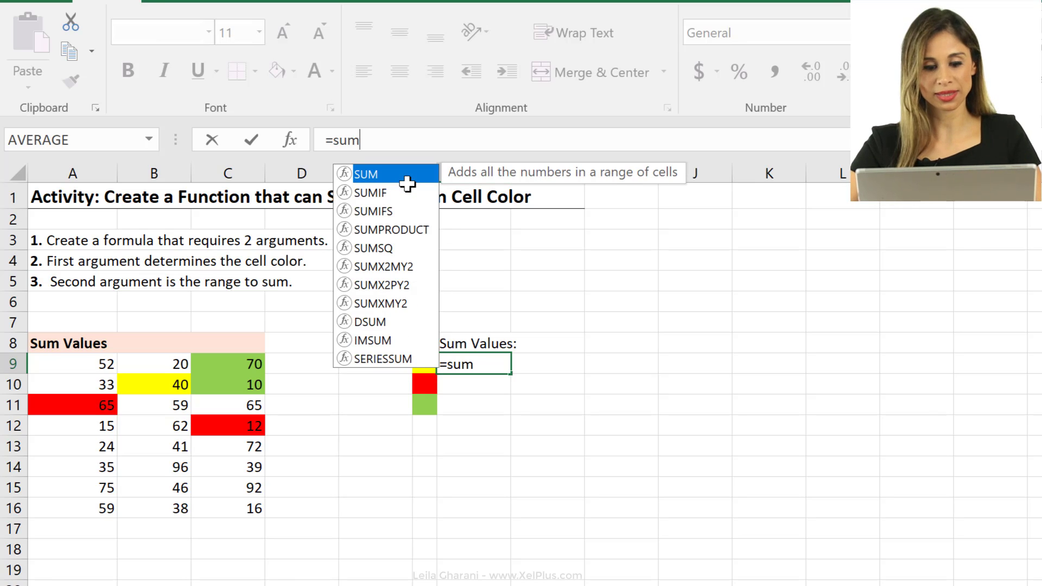
pyautogui.write('color(')
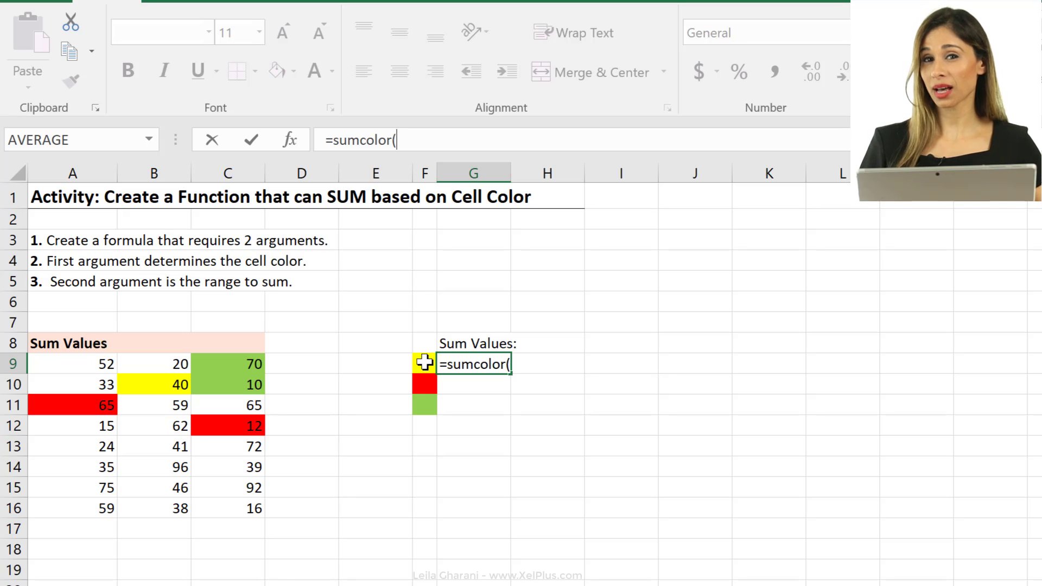
# - Try a SumColor formula in G9 with F9 as colour and A9:C16 as range, then inspect G10 and G11
pyautogui.click(425, 364)
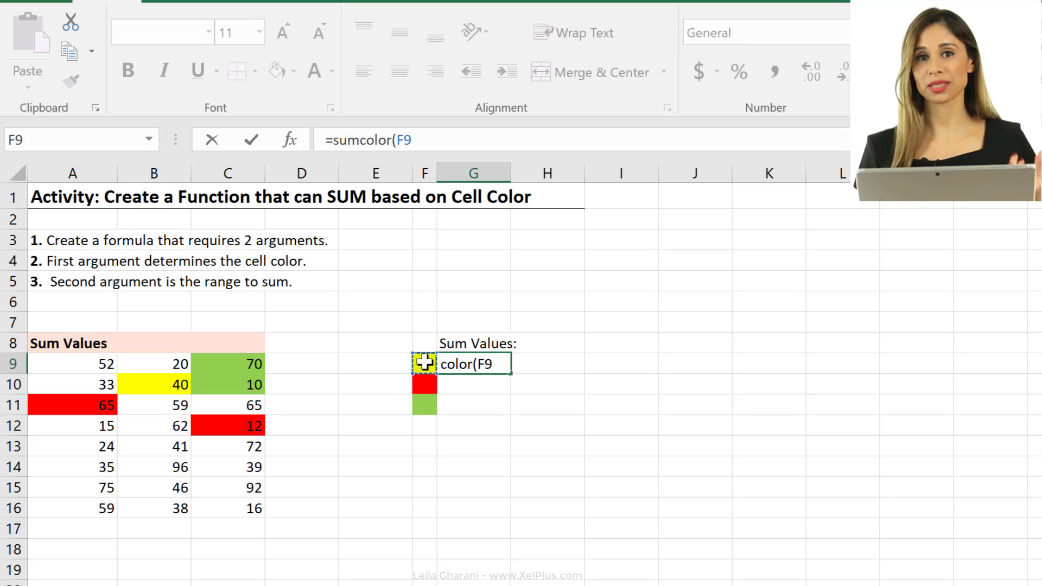
pyautogui.write(',')
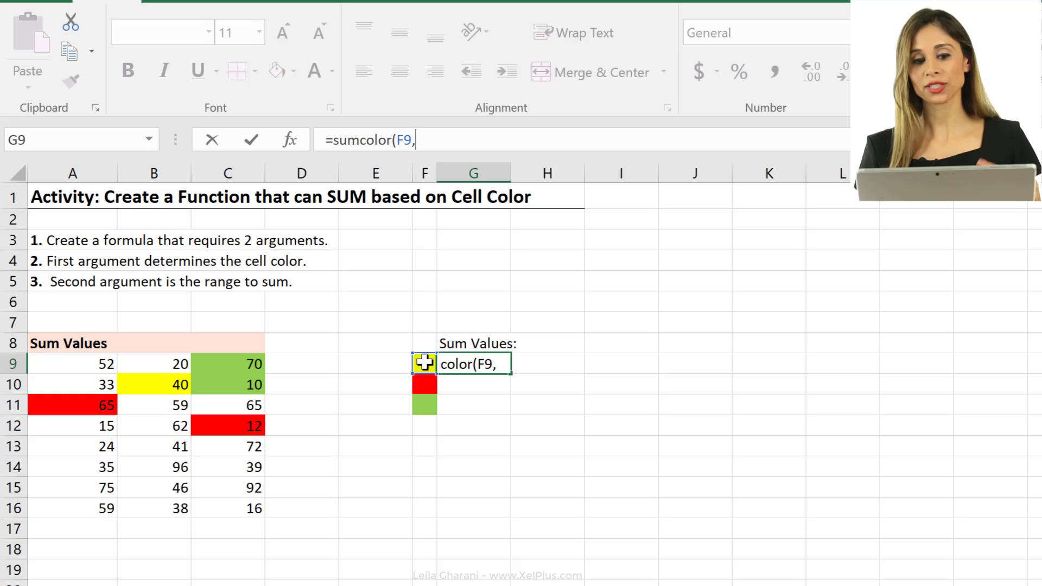
pyautogui.moveTo(86, 366)
pyautogui.mouseDown()
pyautogui.moveTo(247, 530)
pyautogui.moveTo(238, 509)
pyautogui.mouseUp()
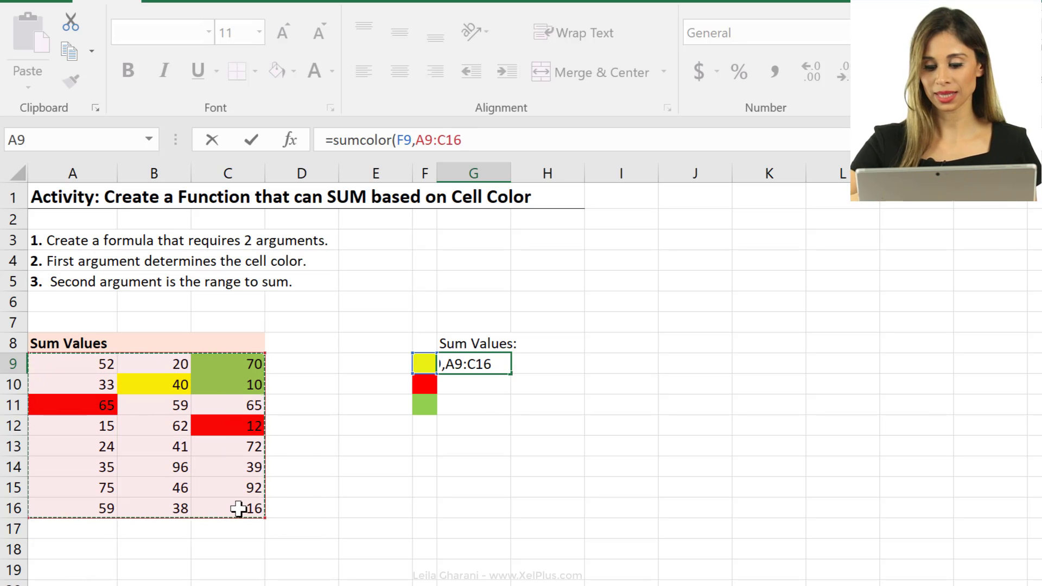
pyautogui.write(')')
pyautogui.hotkey('ctrl', 'Return')
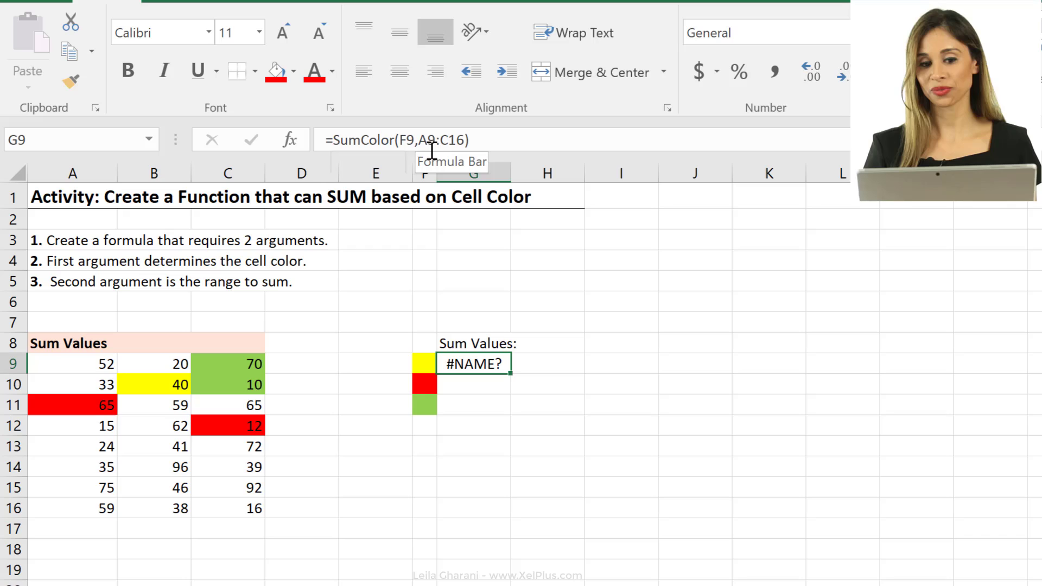
pyautogui.click(476, 387)
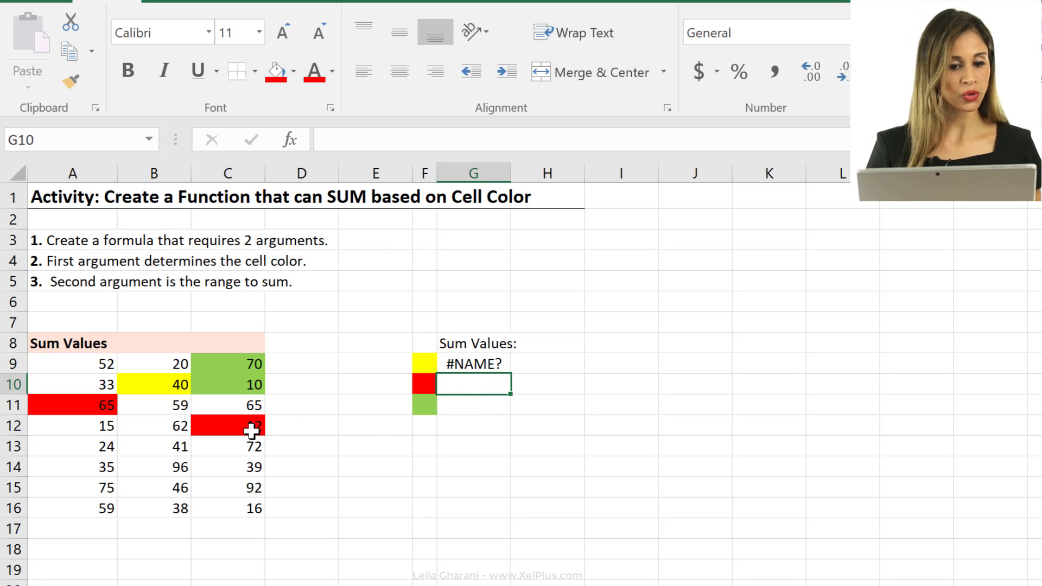
pyautogui.click(473, 404)
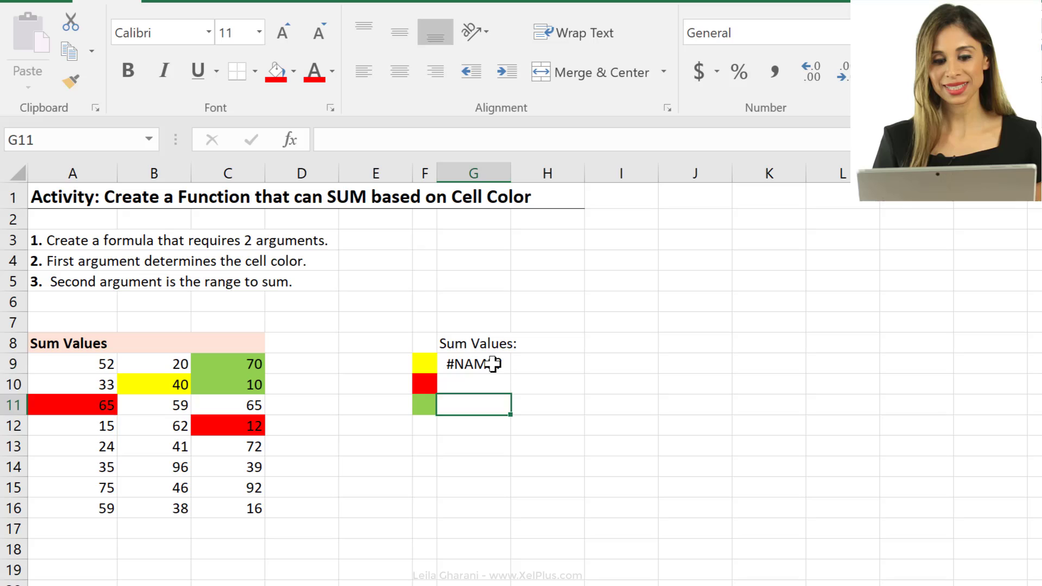
# - Clear the #NAME? results from the Sum Values cells G9:G11 and return to G9
pyautogui.moveTo(490, 364); pyautogui.dragTo(497, 402)
pyautogui.press('Delete')
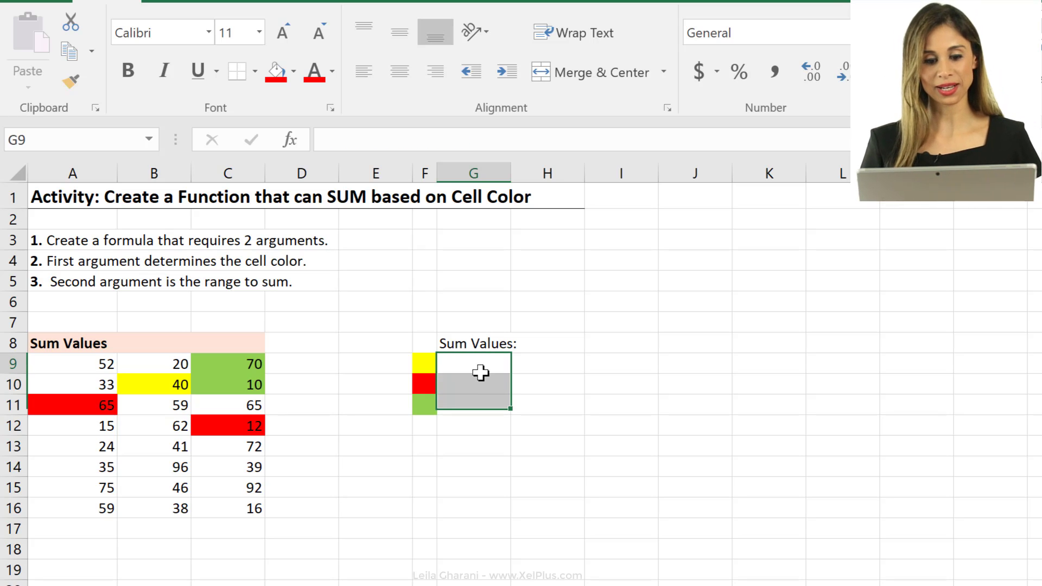
pyautogui.click(481, 373)
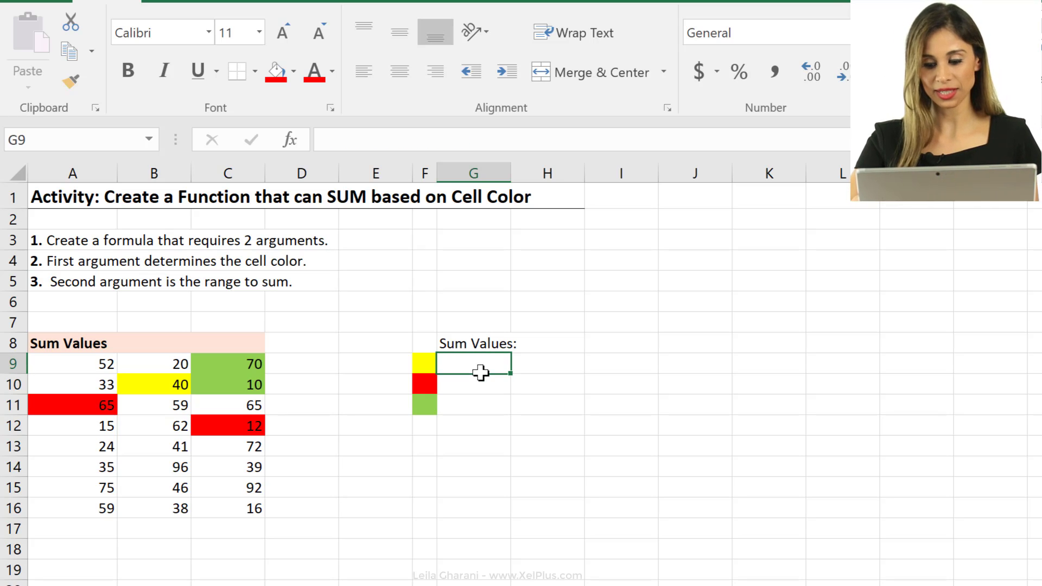
# - Insert a new standard module in the VBA project and name it ProjectActivity
pyautogui.hotkey('alt', 'F11')
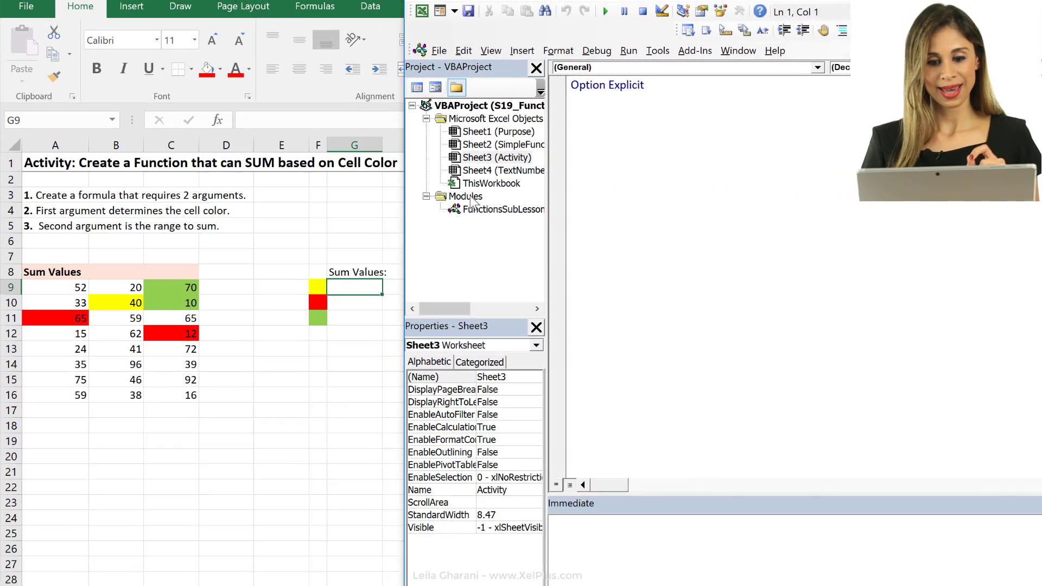
pyautogui.click(444, 190)
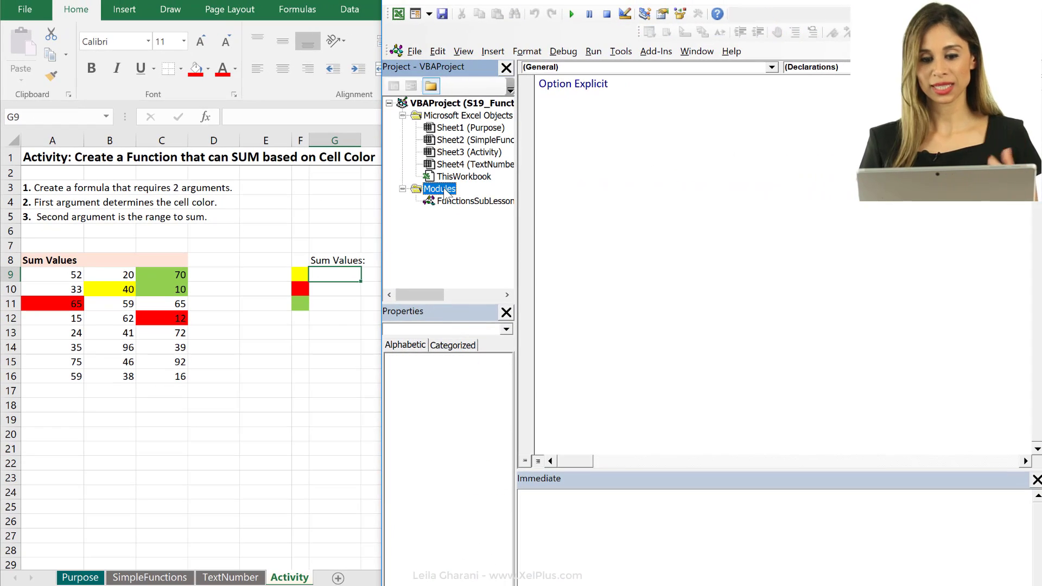
pyautogui.rightClick(446, 192)
pyautogui.moveTo(347, 268)
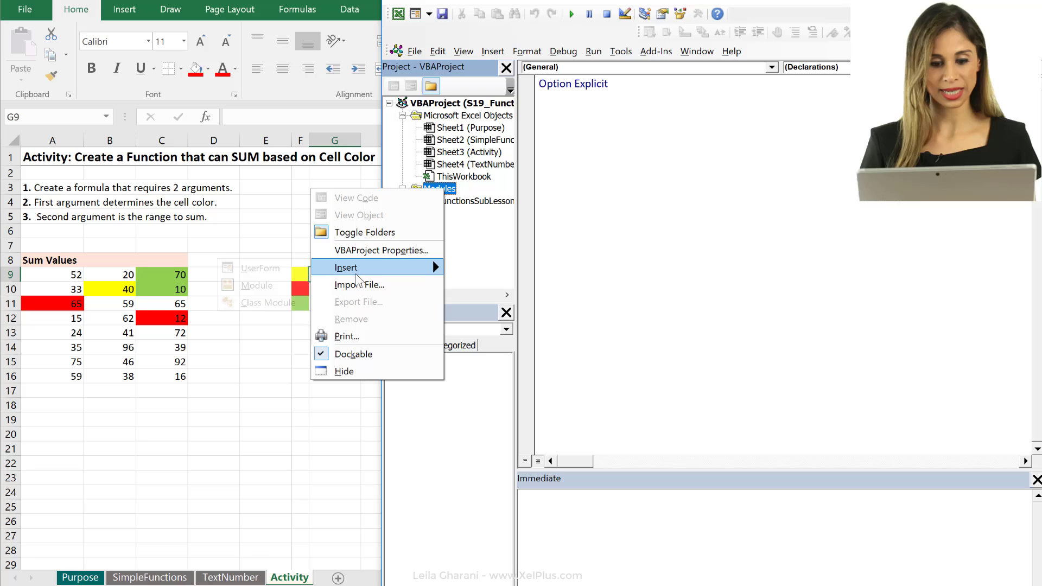
pyautogui.click(270, 287)
pyautogui.click(448, 359)
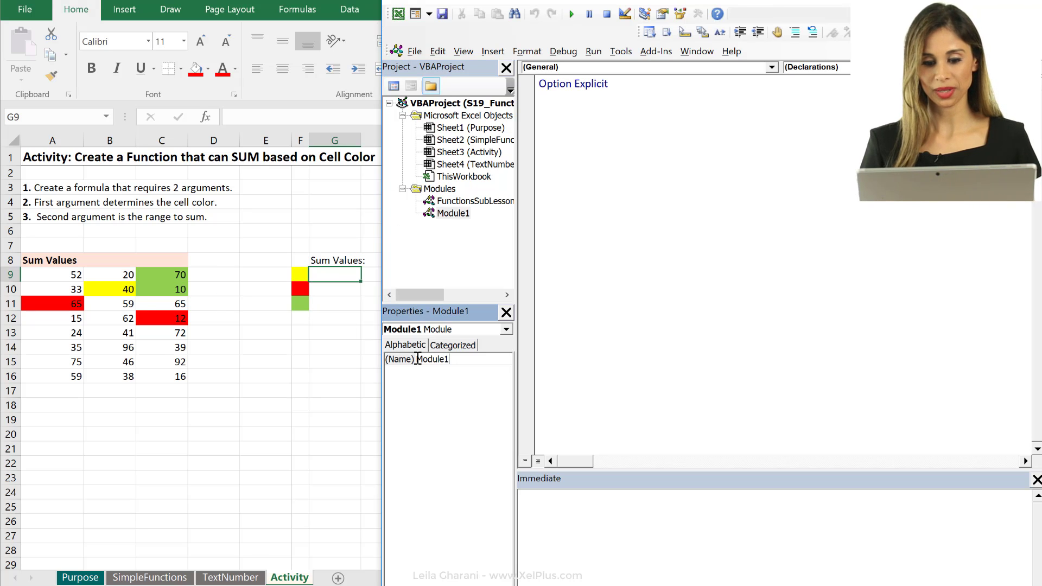
pyautogui.write('Projec')
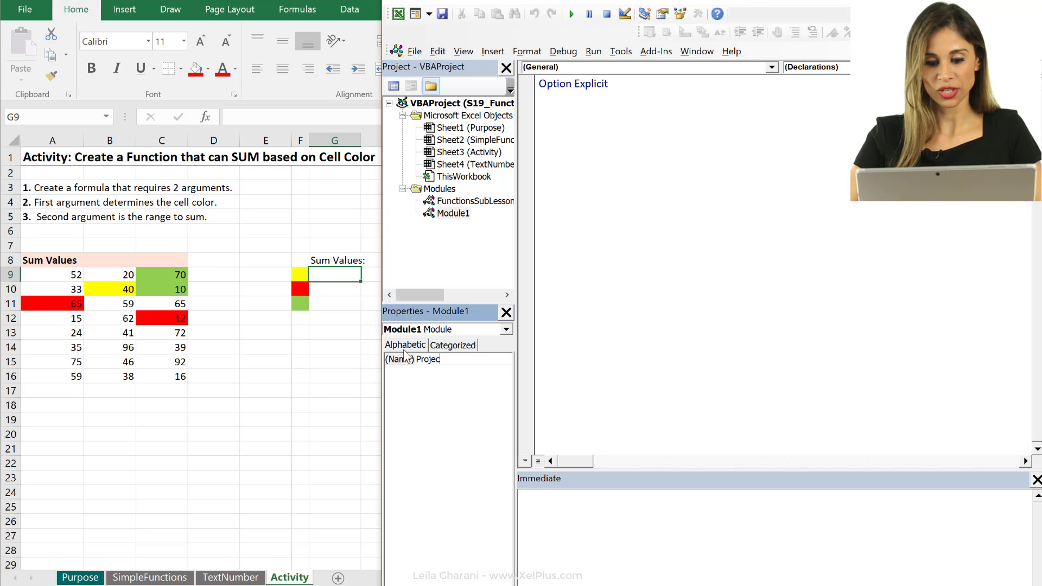
pyautogui.write('vity')
pyautogui.press('Return')
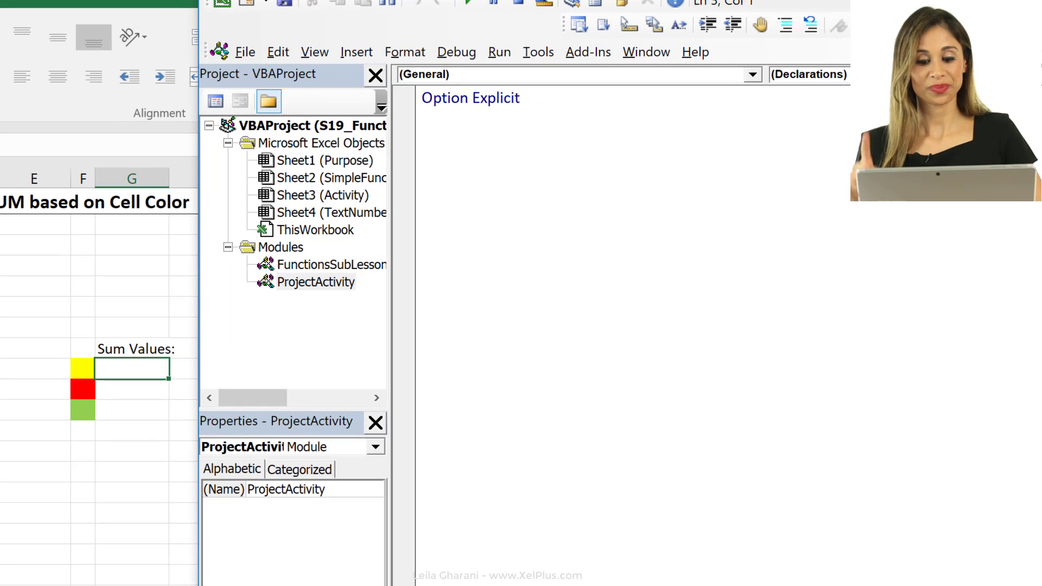
pyautogui.write('func')
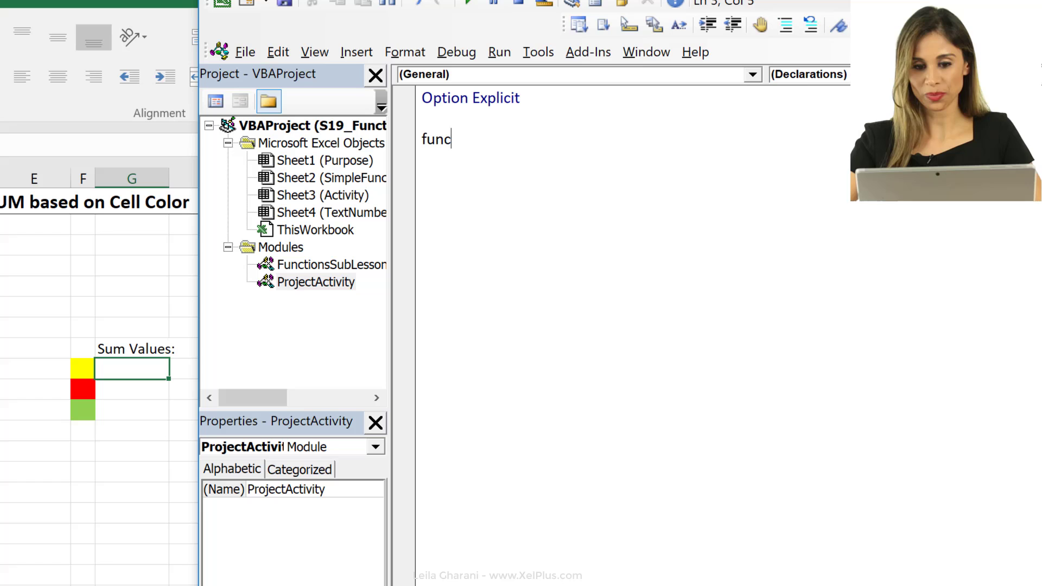
pyautogui.write('tion')
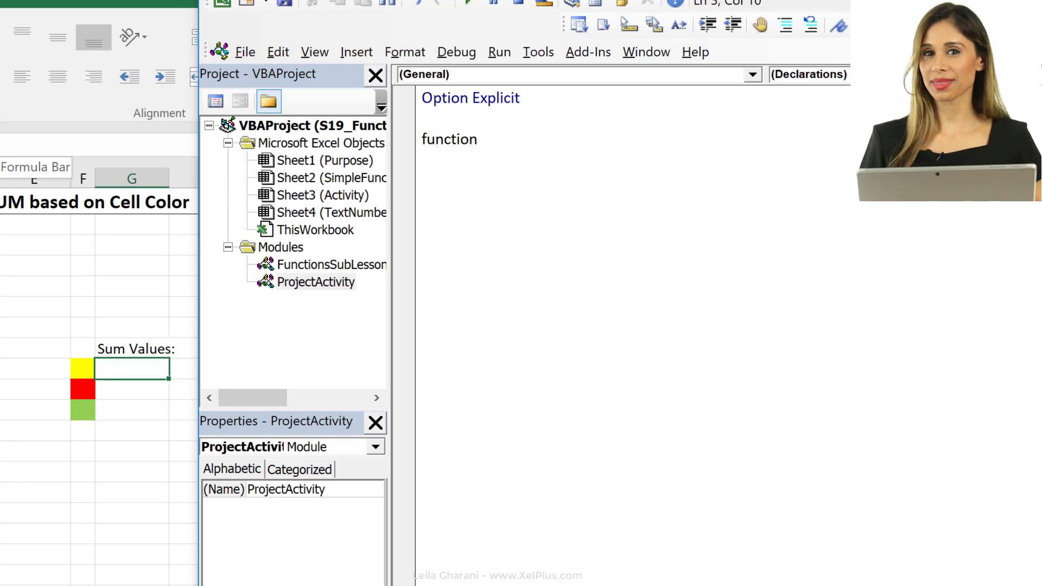
pyautogui.write('Sum')
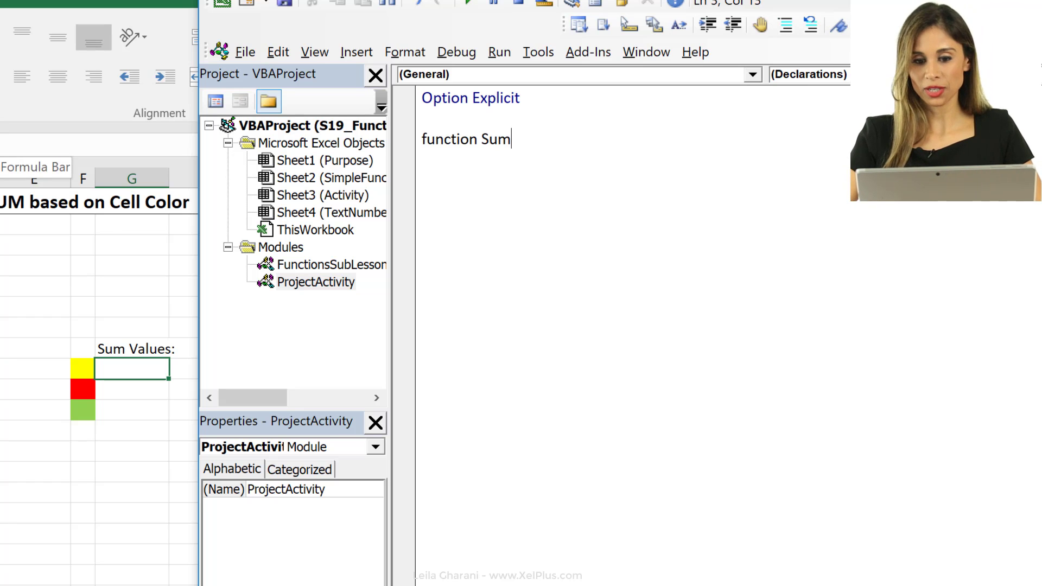
pyautogui.write('(')
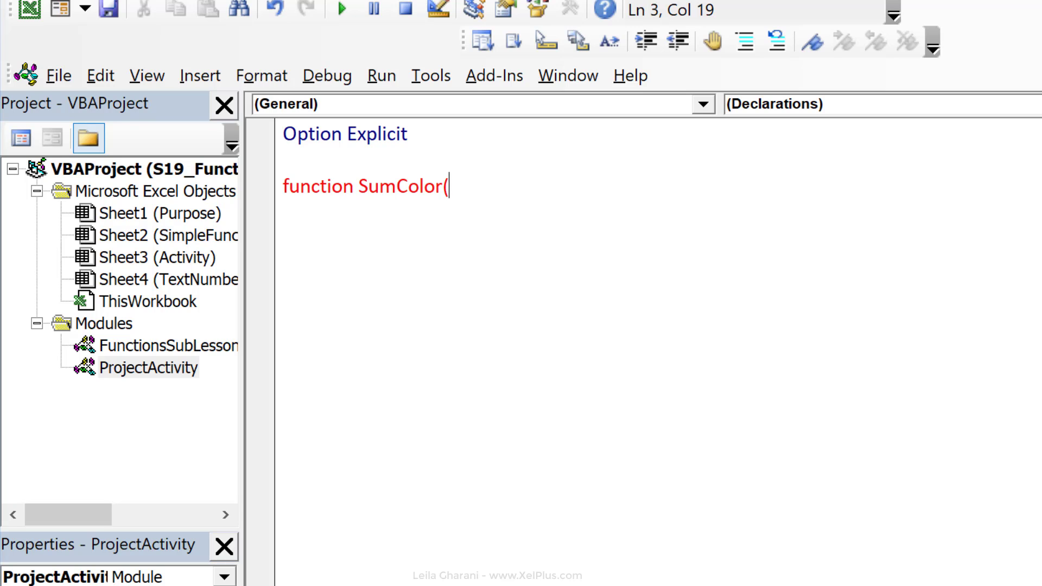
pyautogui.write('sumRang')
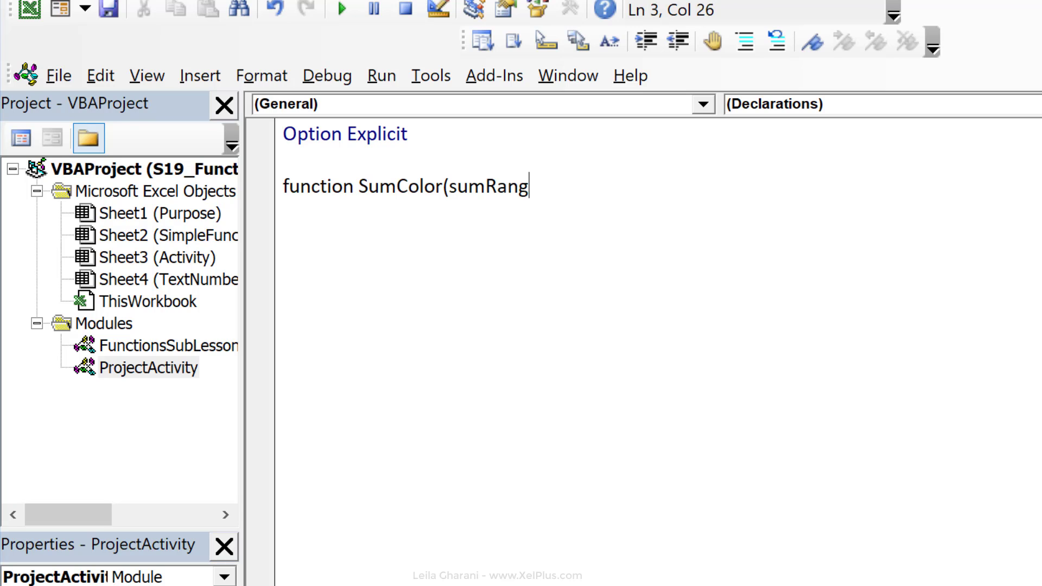
pyautogui.write('e as range) ')
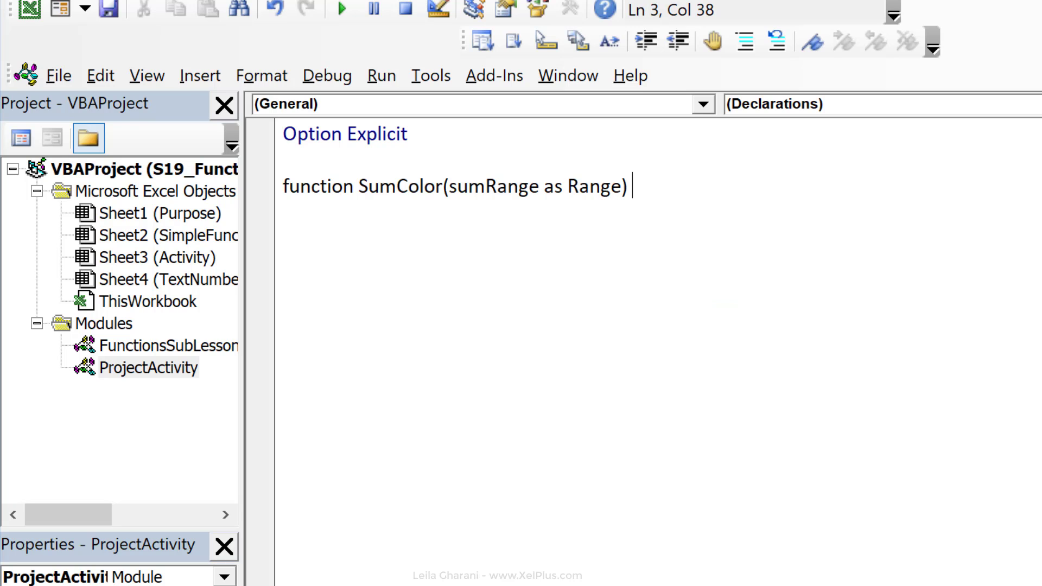
pyautogui.write('as double')
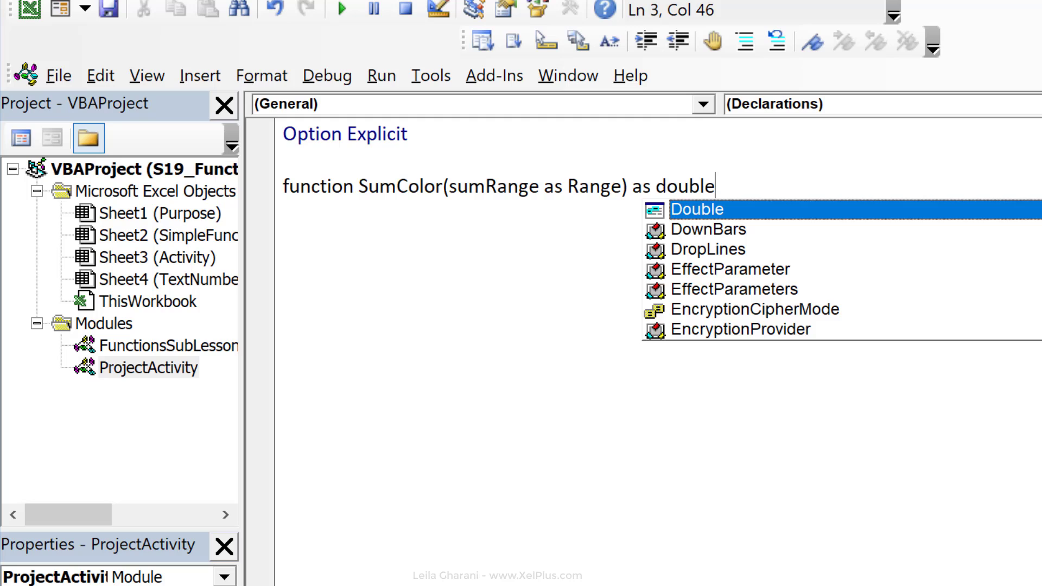
# - Declare a cell Range variable and a For Each cell In sumRange ... Next cell loop inside SumColor
pyautogui.press('Return')
pyautogui.press('Return')
pyautogui.press('Tab')
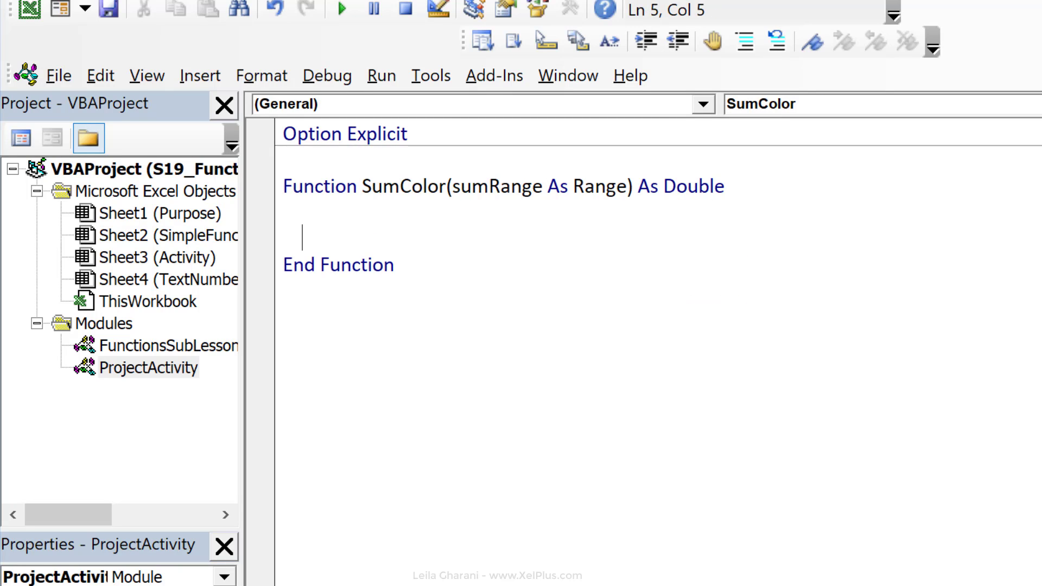
pyautogui.write('dim ce')
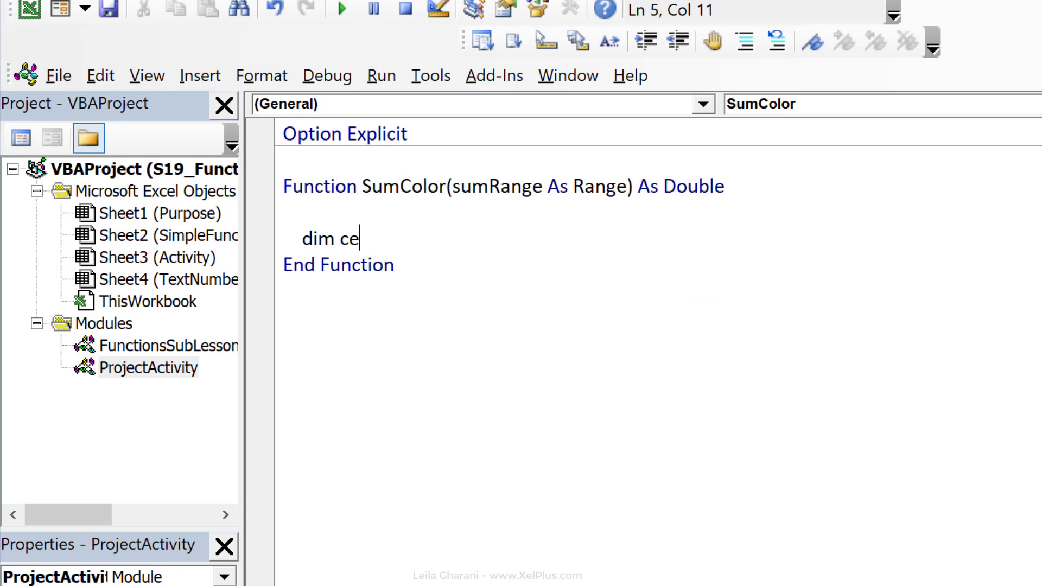
pyautogui.write('ll as range')
pyautogui.press('Return')
pyautogui.write('for')
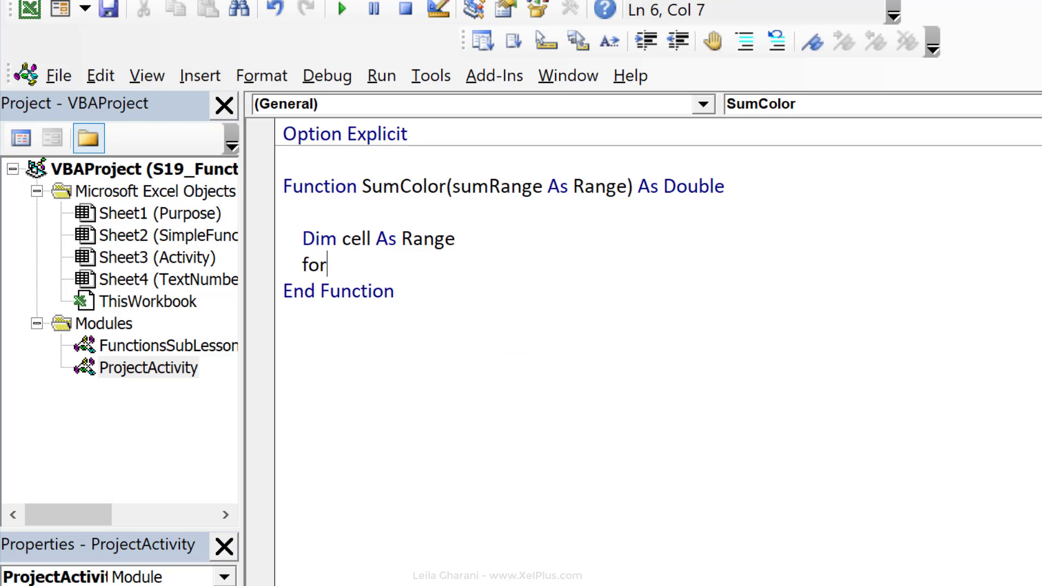
pyautogui.write(' each ')
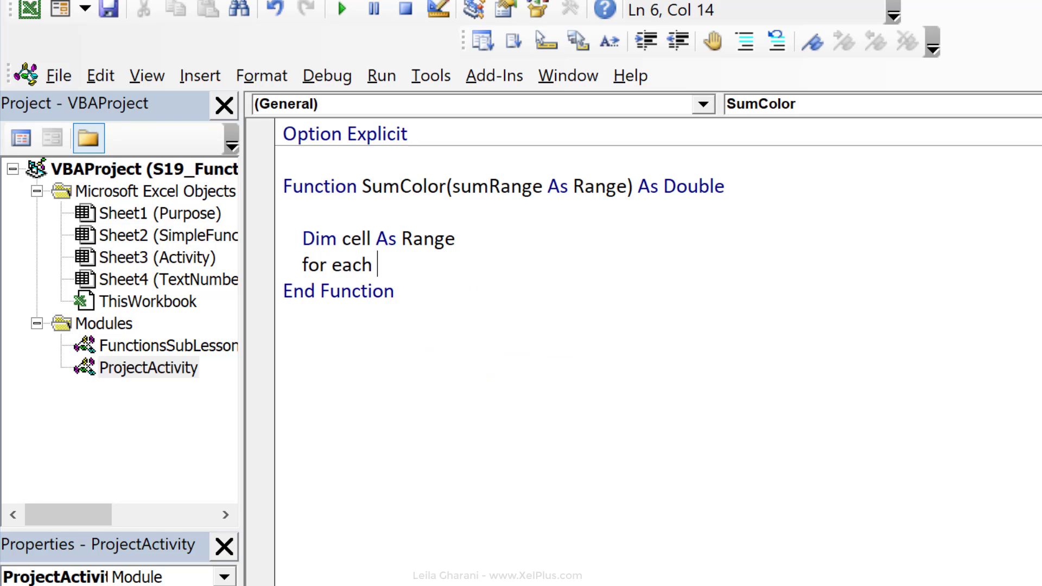
pyautogui.write('cell in')
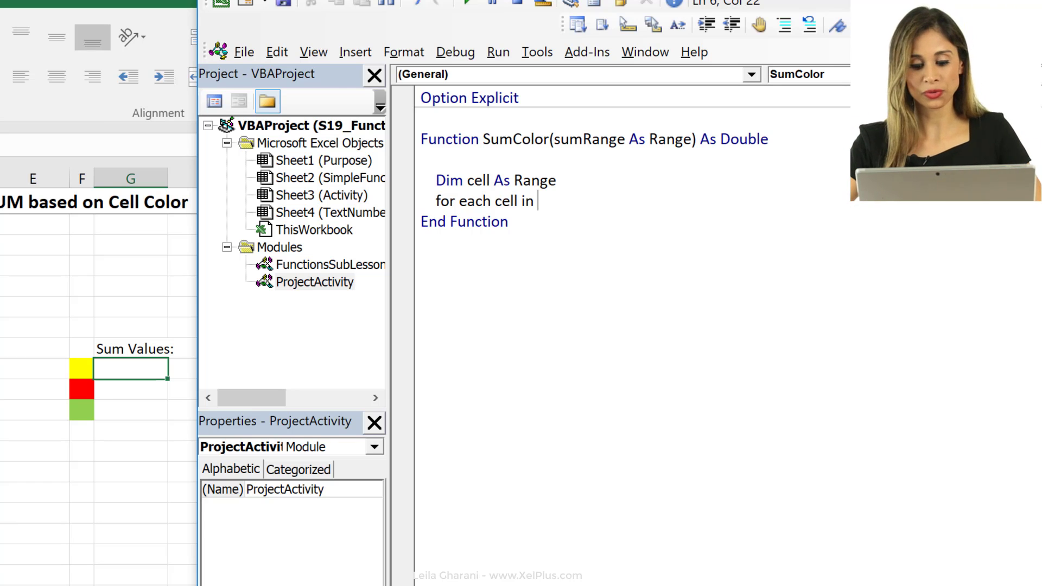
pyautogui.write('sumrange')
pyautogui.press('Return')
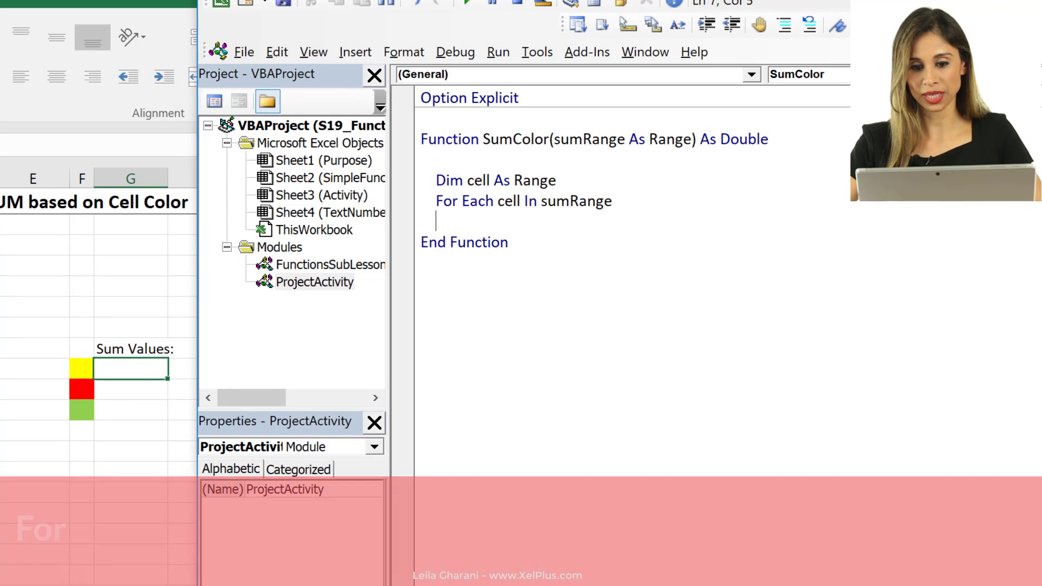
pyautogui.press('Return')
pyautogui.write('next cell')
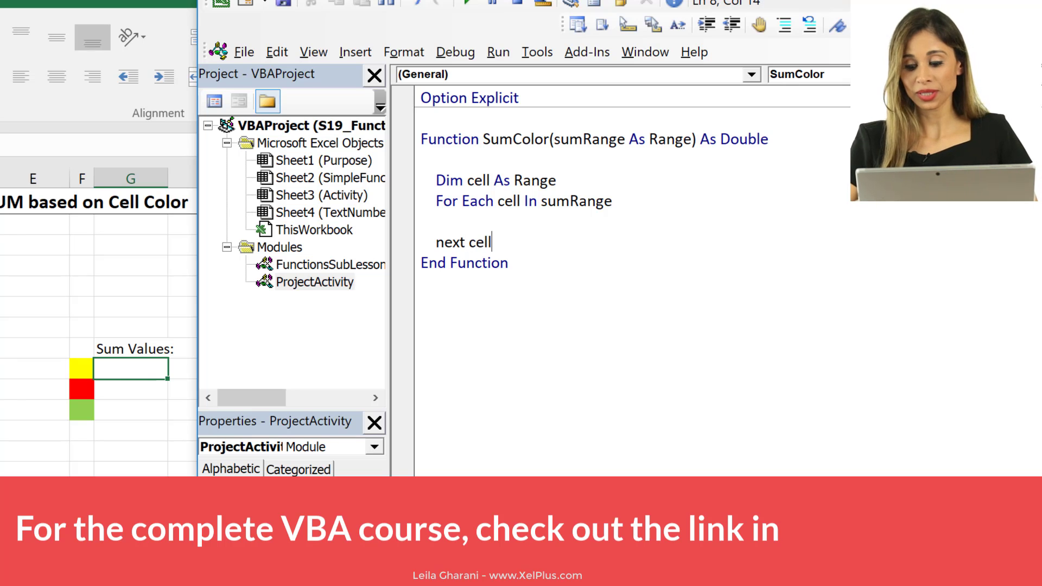
pyautogui.press('Up')
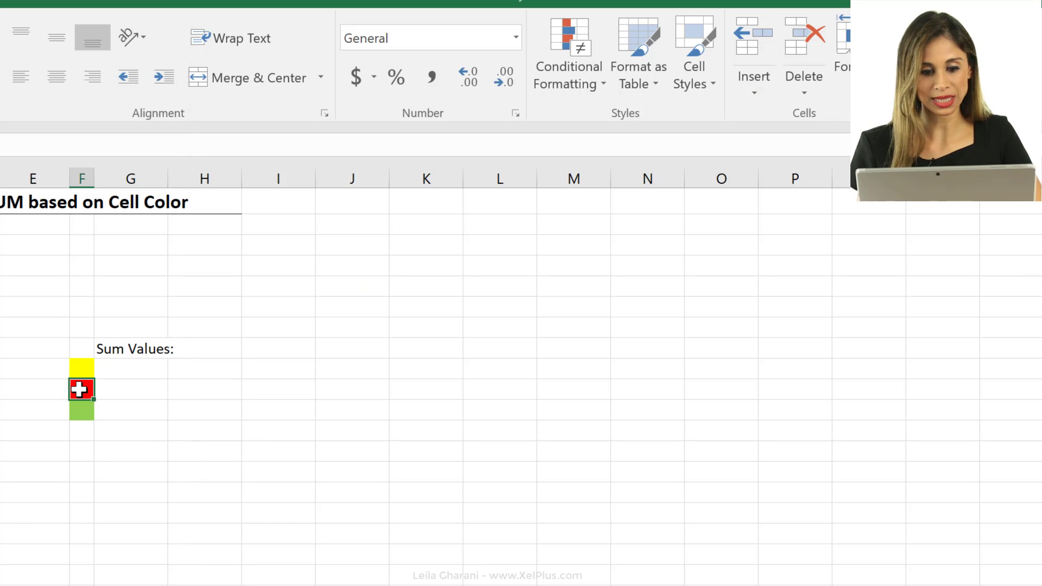
# - Return to the VBA editor and show the Immediate window beneath the SumColor code
pyautogui.hotkey('alt', 'F11')
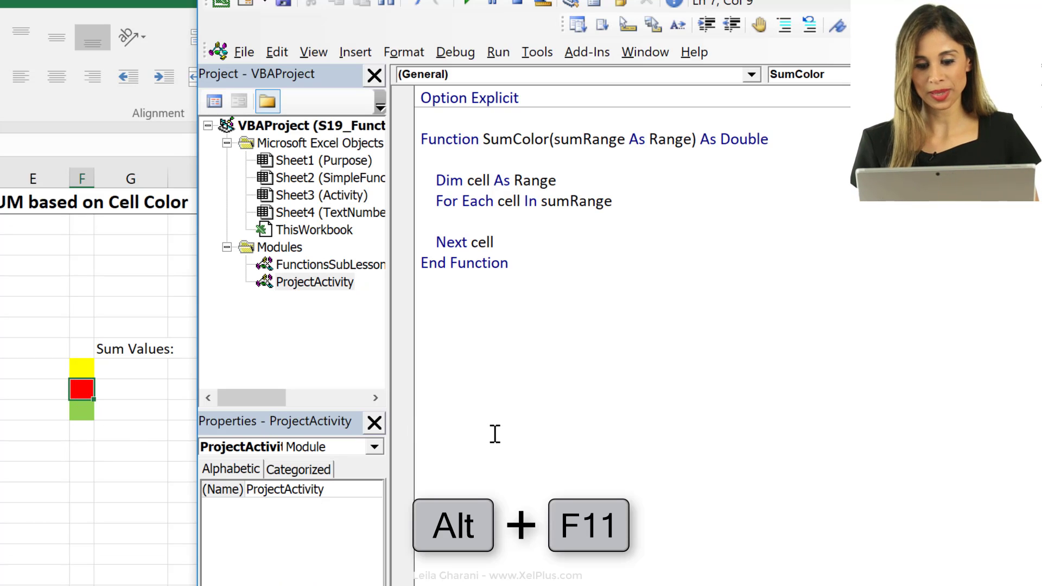
pyautogui.click(315, 52)
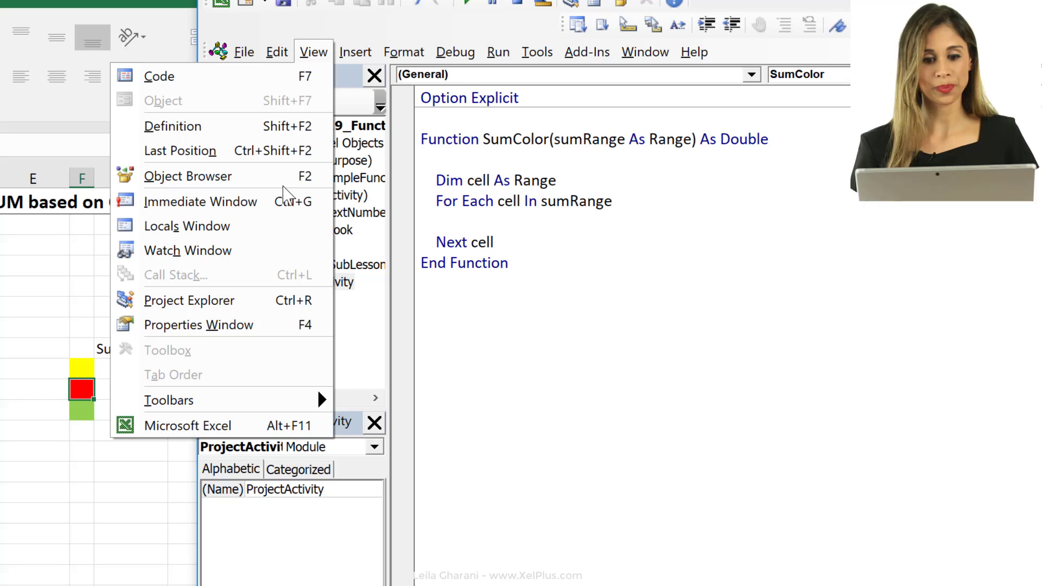
pyautogui.click(280, 201)
pyautogui.write('?')
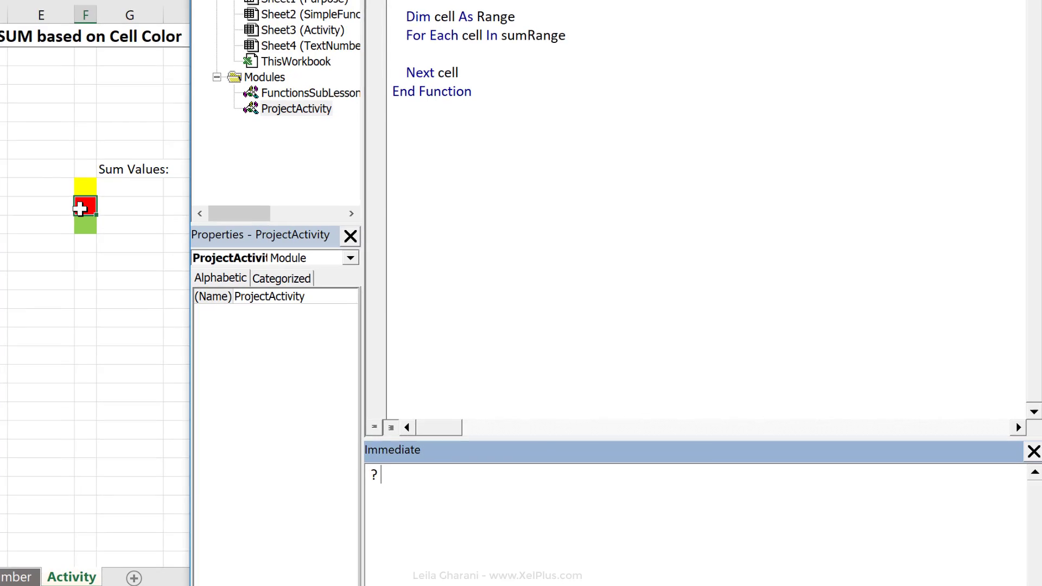
pyautogui.write('activecell.')
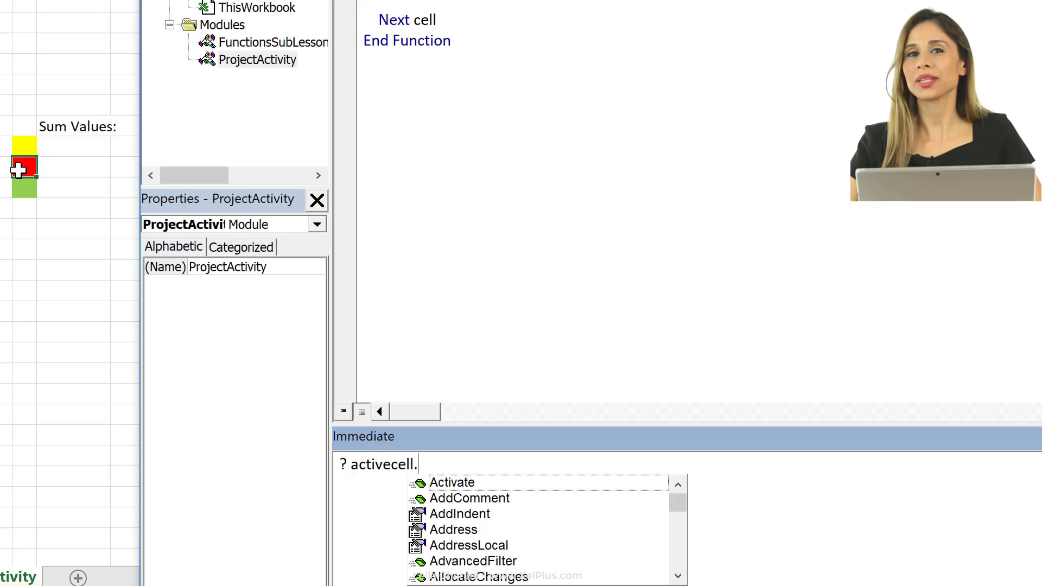
pyautogui.write('col')
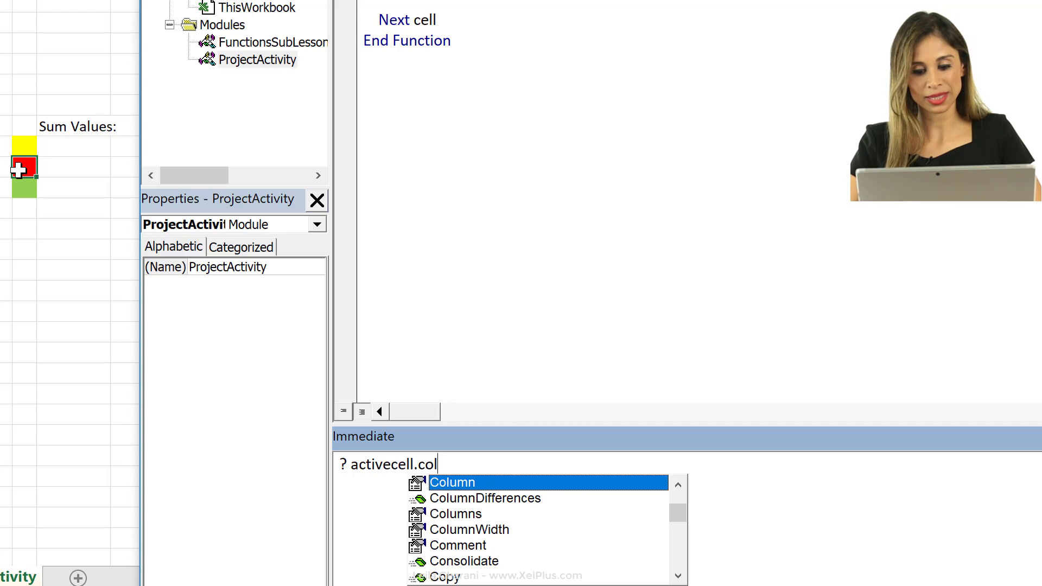
# - Query ? activecell.Interior.Color in the Immediate window, getting 255 for the red cell, and return to the code
pyautogui.press('BackSpace')
pyautogui.press('BackSpace')
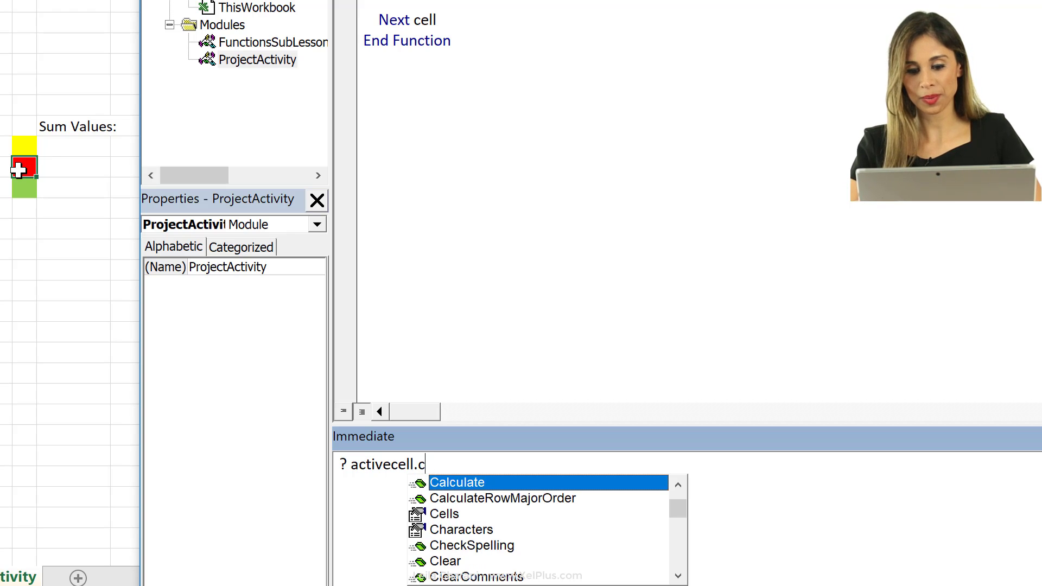
pyautogui.press('BackSpace')
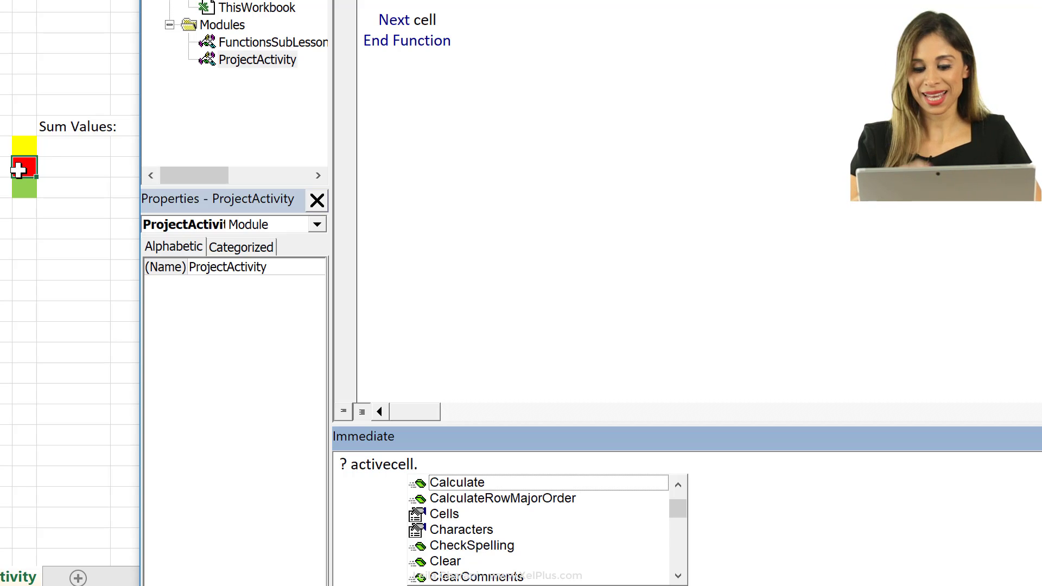
pyautogui.write('ivecell.Interior')
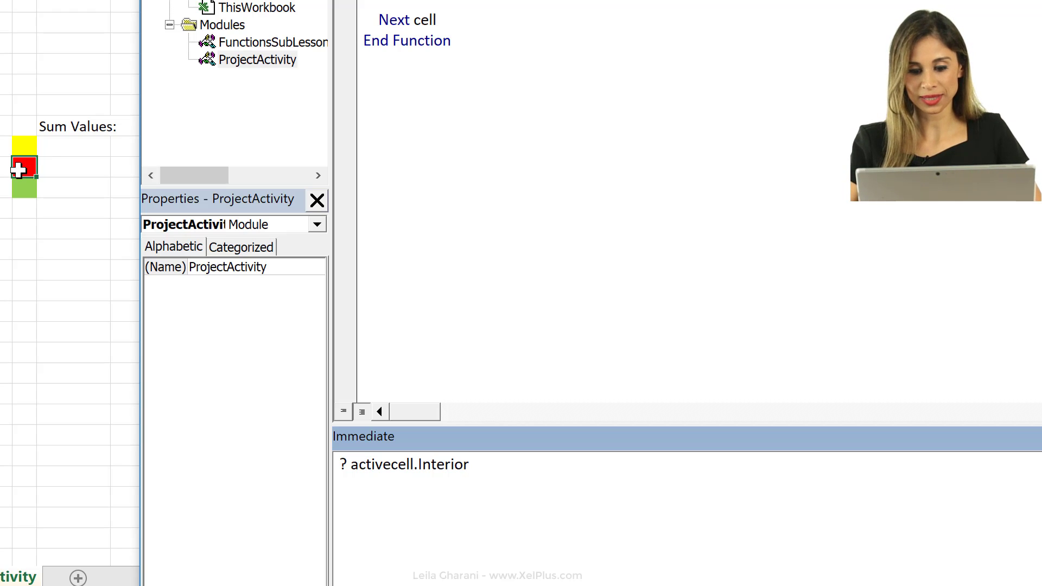
pyautogui.write('.color')
pyautogui.press('Return')
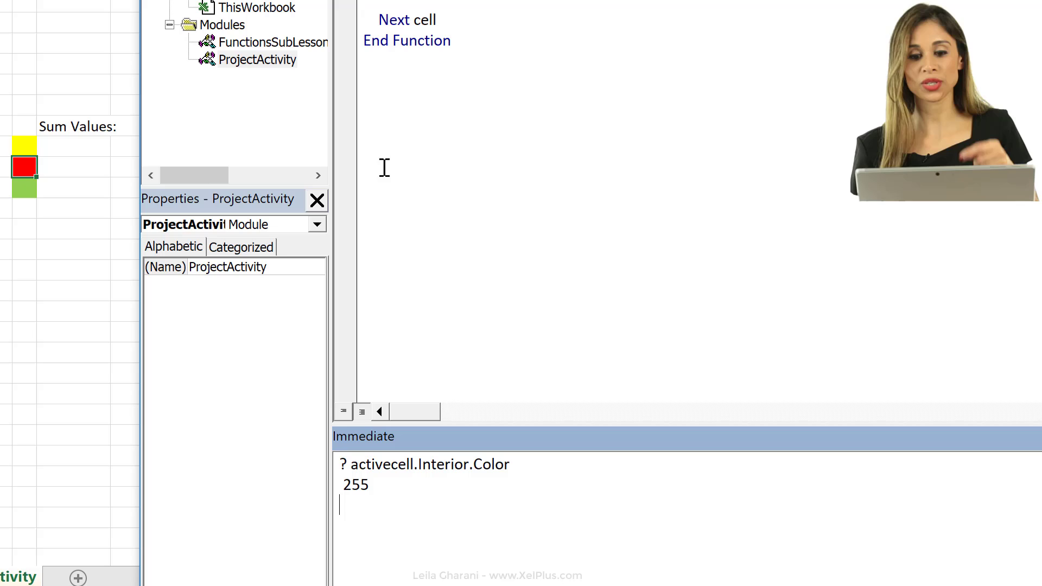
pyautogui.click(408, 6)
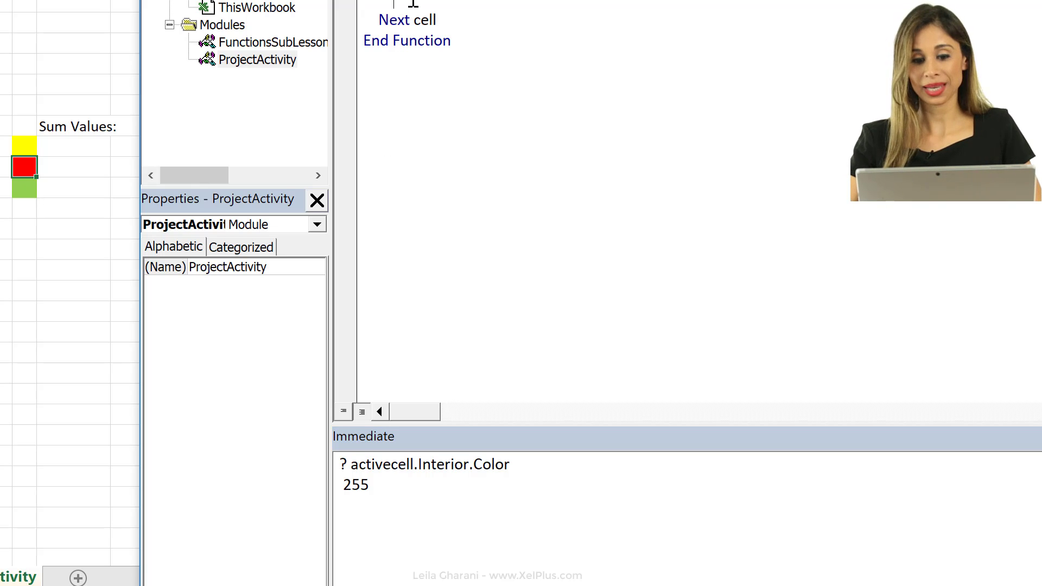
pyautogui.write('if ')
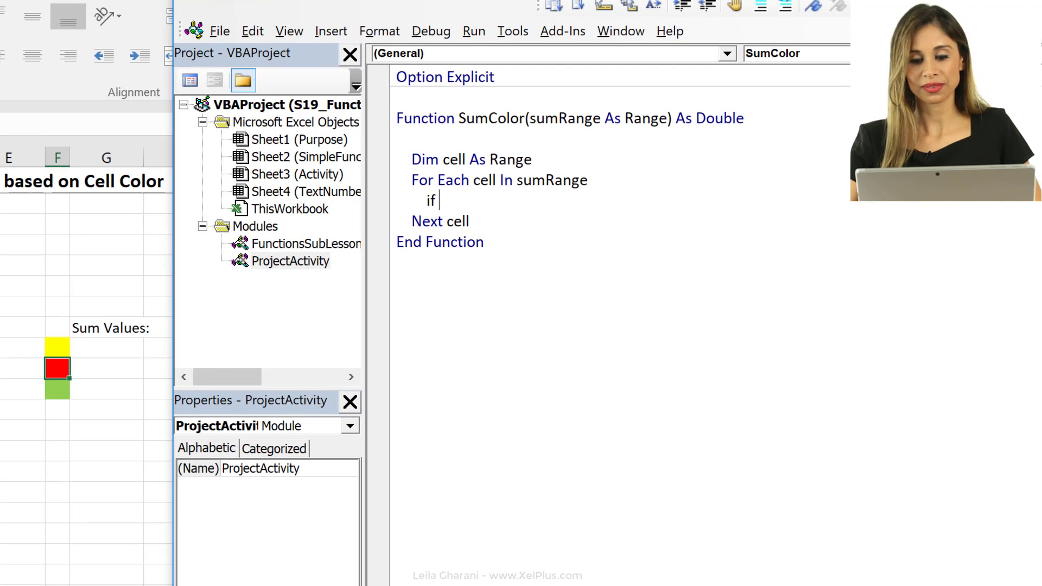
pyautogui.write('cell.inter')
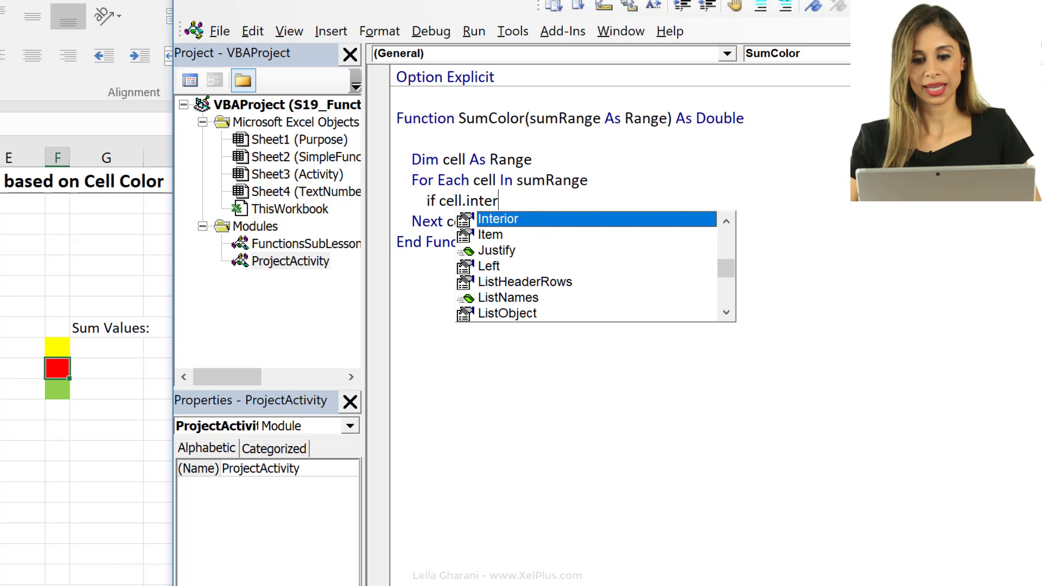
# - Inside the loop add If cell.Interior.Color = 255 Then SumColor = SumColor + cell.Value
pyautogui.press('Tab')
pyautogui.write('.color ')
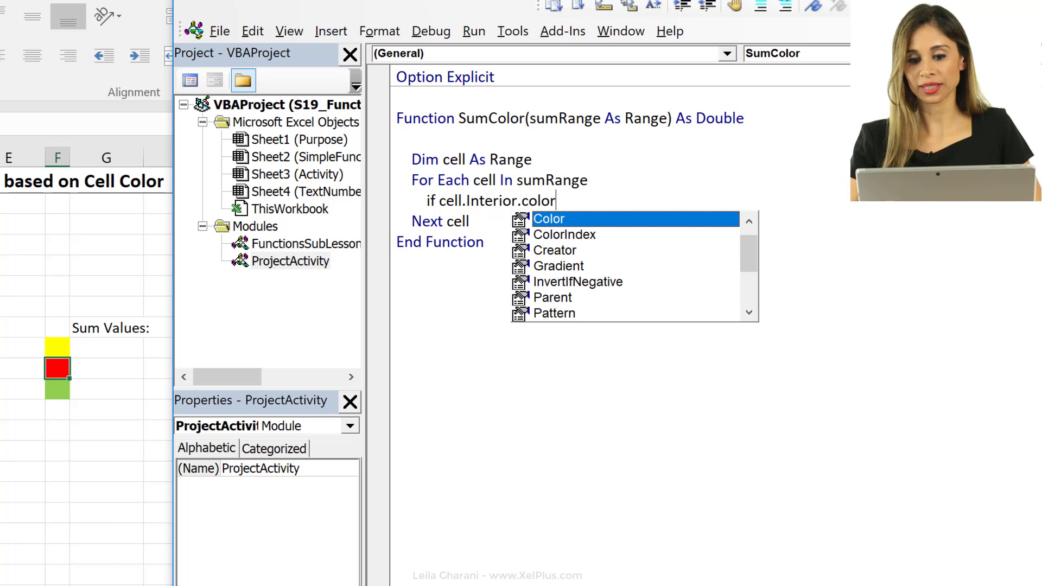
pyautogui.write('5')
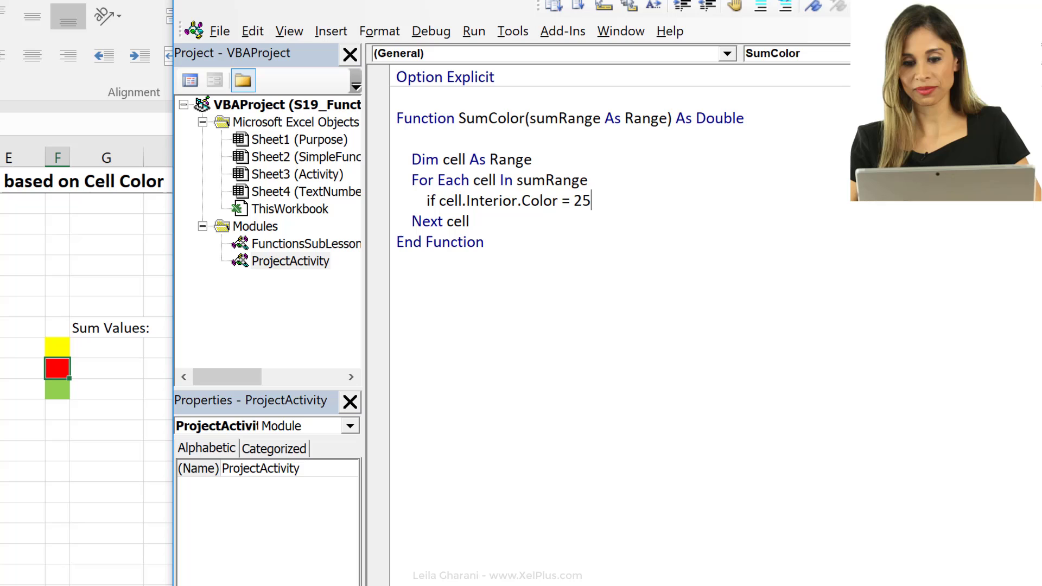
pyautogui.write('5 then')
pyautogui.press('Return')
pyautogui.press('Return')
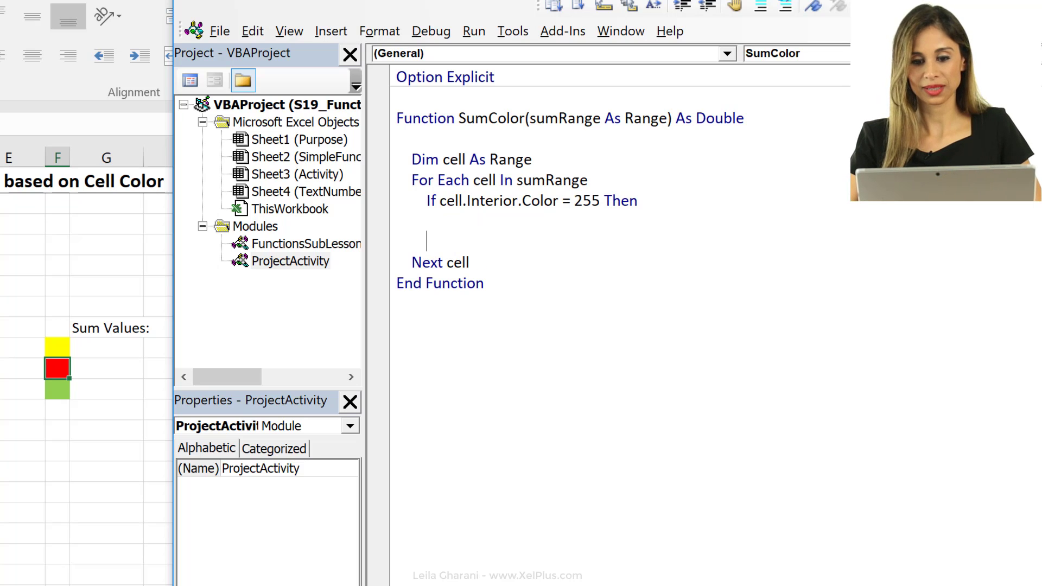
pyautogui.write('end if')
pyautogui.press('Up')
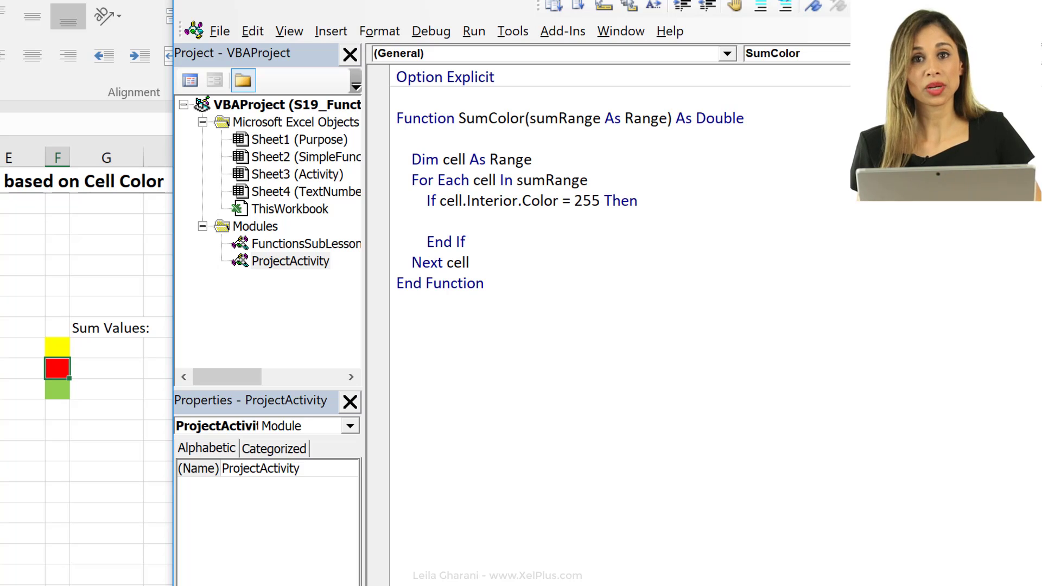
pyautogui.write('sumcolor ')
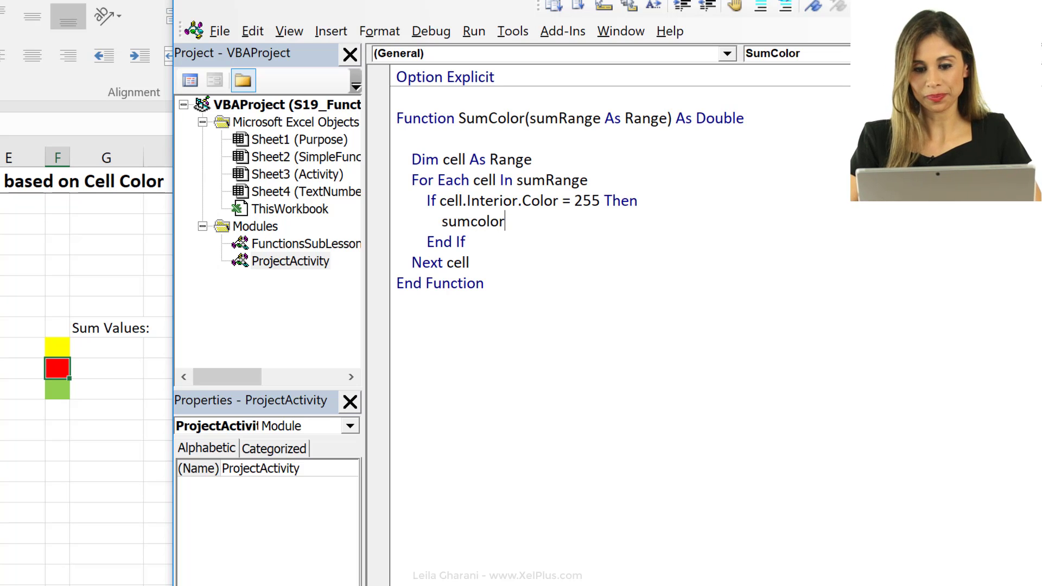
pyautogui.write('= sum')
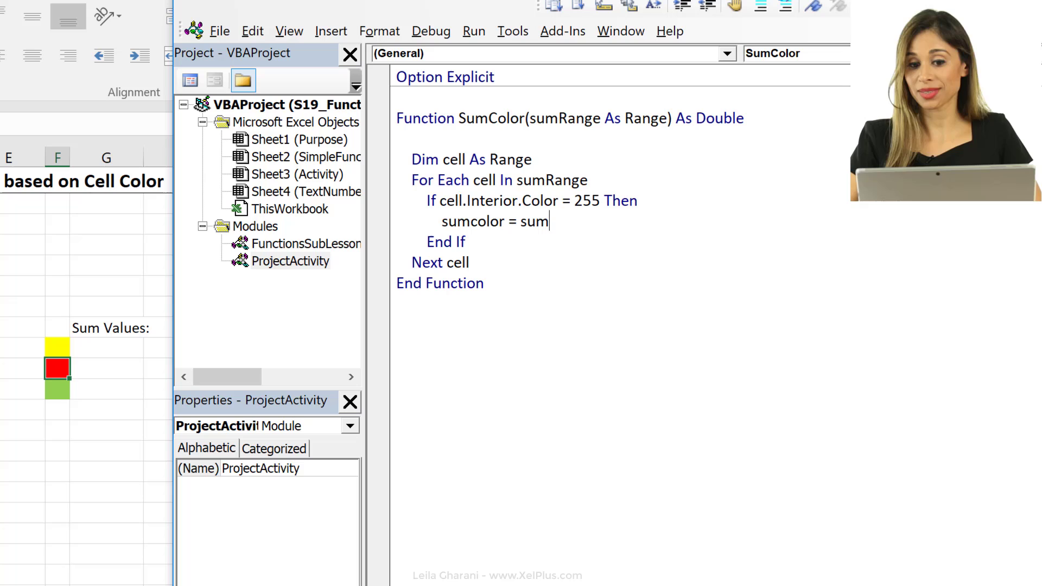
pyautogui.write('color ')
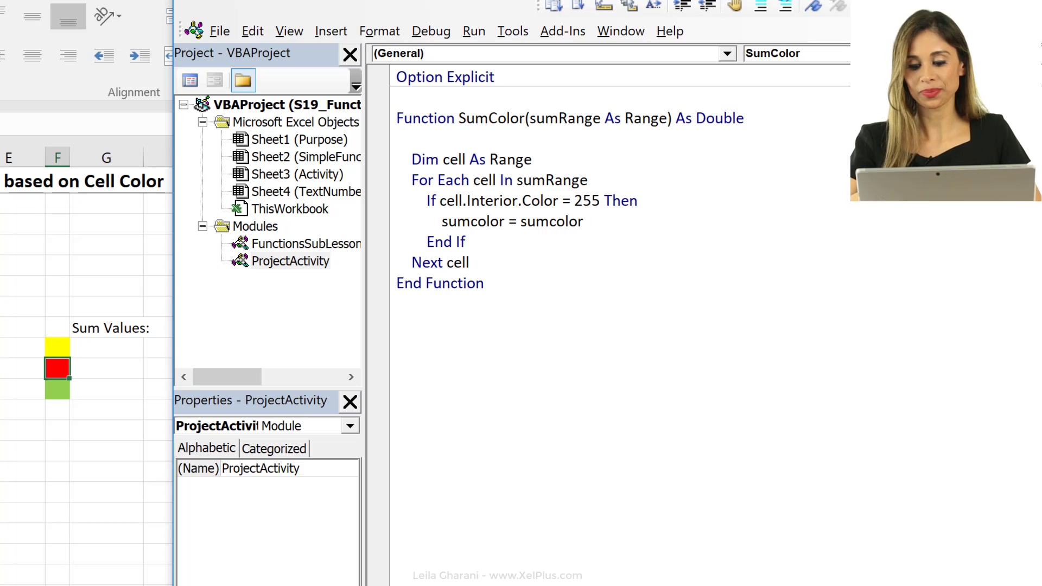
pyautogui.write('+ cell.')
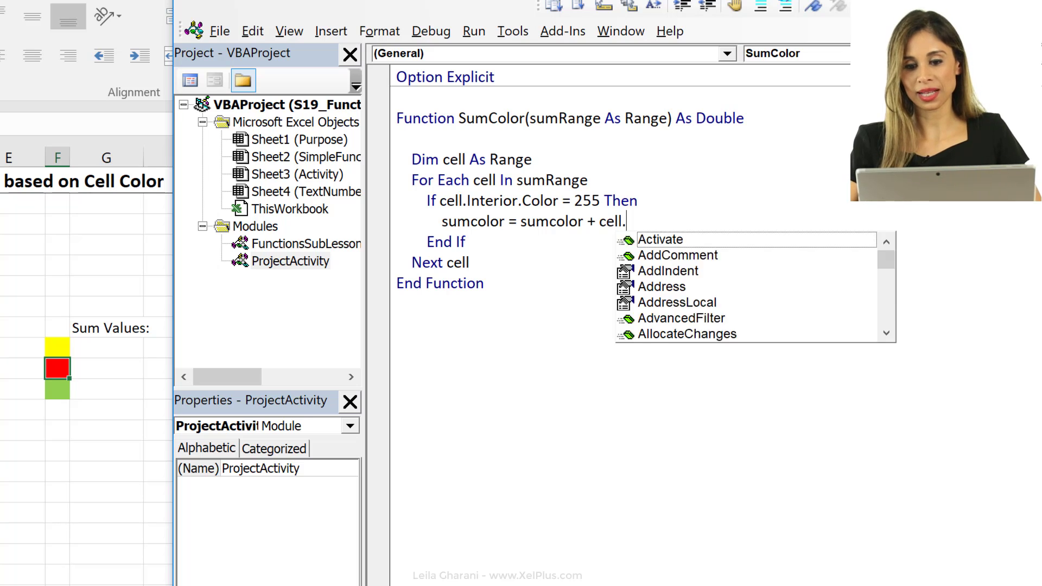
pyautogui.write('value')
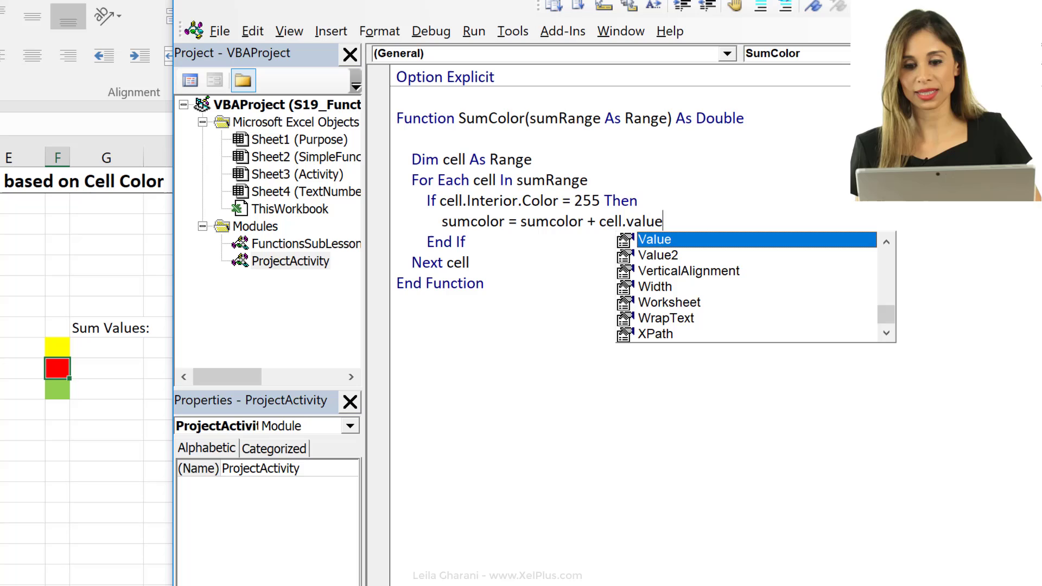
pyautogui.press('Down')
pyautogui.press('Down')
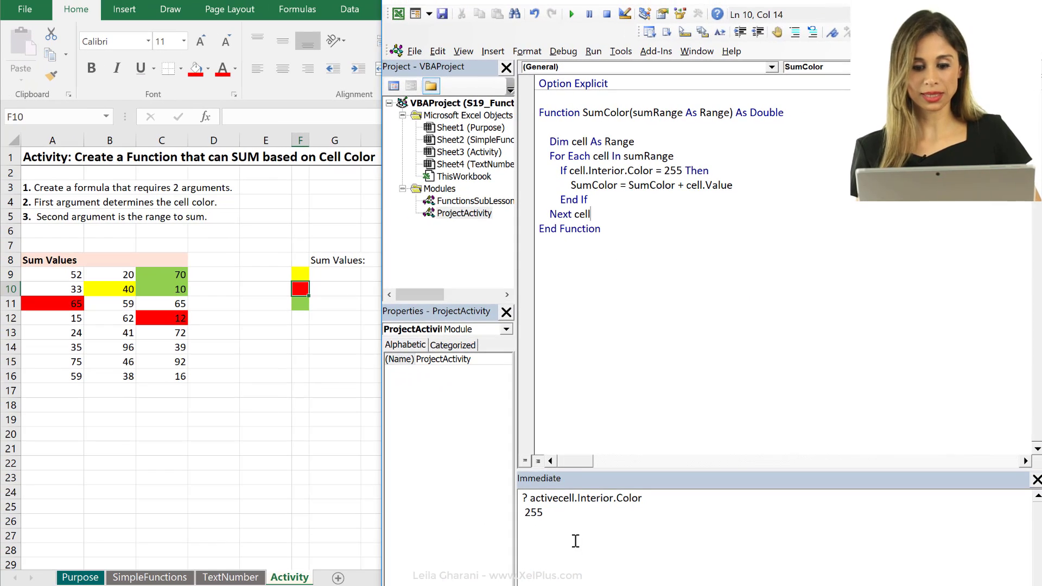
# - Select all of the Immediate window's output ready to clear it
pyautogui.click(521, 495)
pyautogui.hotkey('ctrl', 'a')
# - Enter =SumColor(A9:C16) in G10, returning 77, then bring the macro code back up
pyautogui.press('Delete')
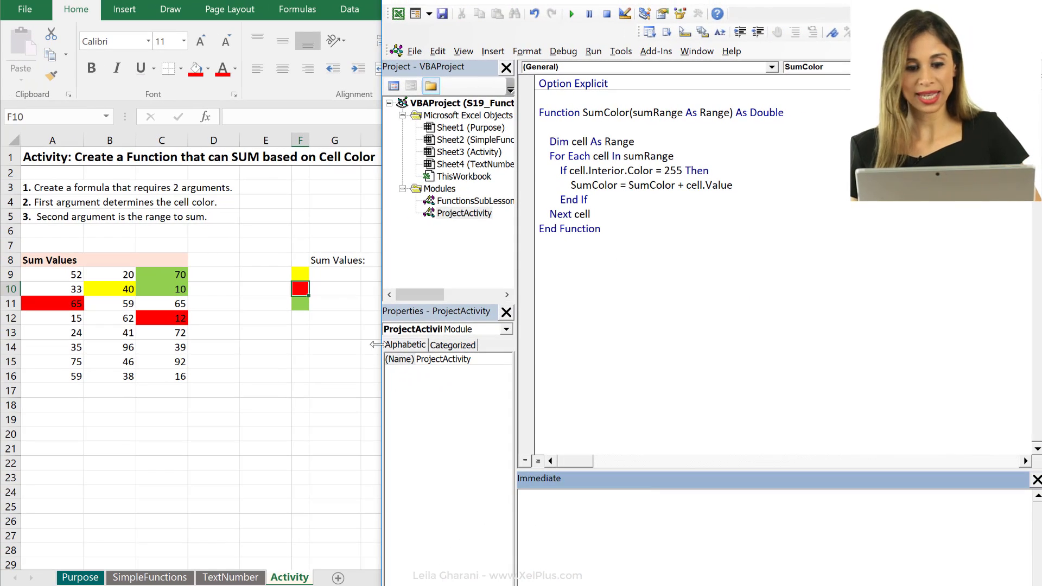
pyautogui.click(331, 291)
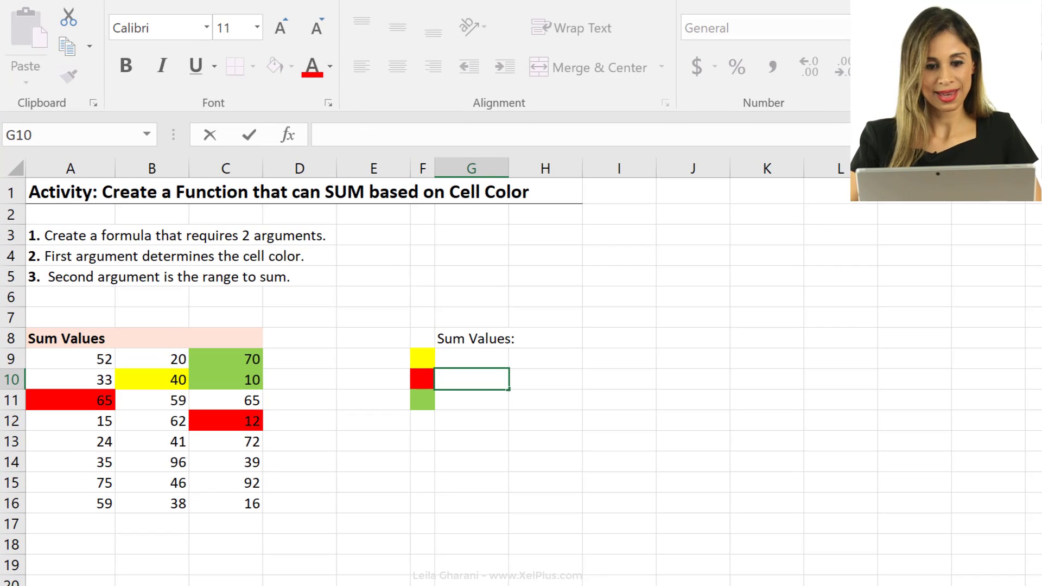
pyautogui.write('=')
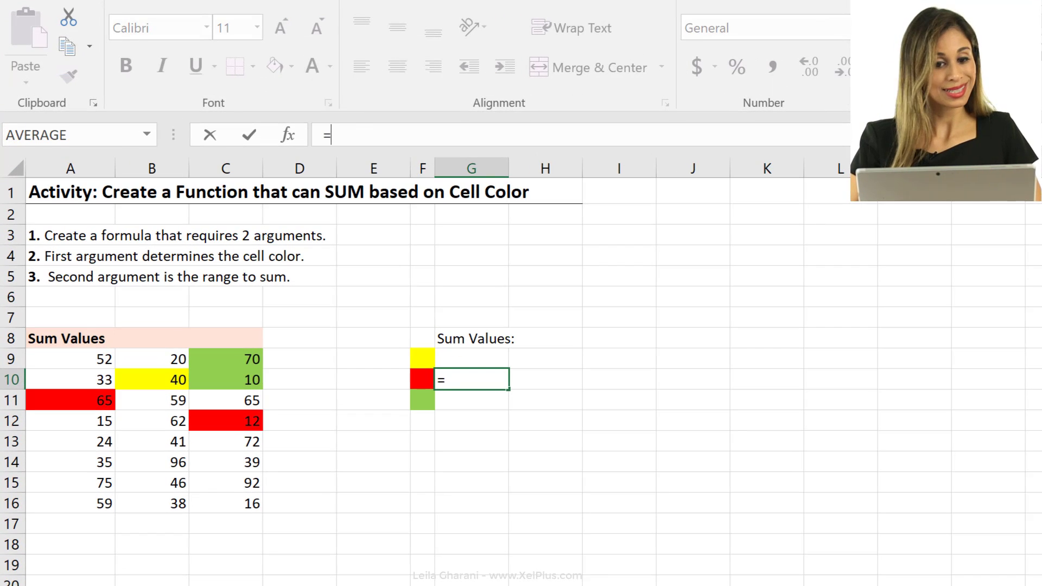
pyautogui.write('sum')
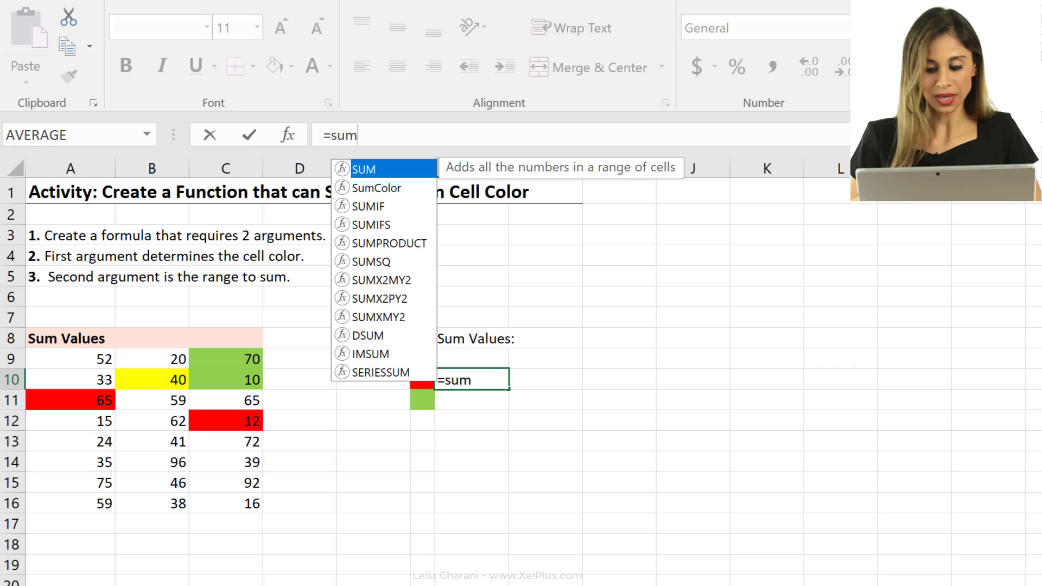
pyautogui.press('Down')
pyautogui.press('Tab')
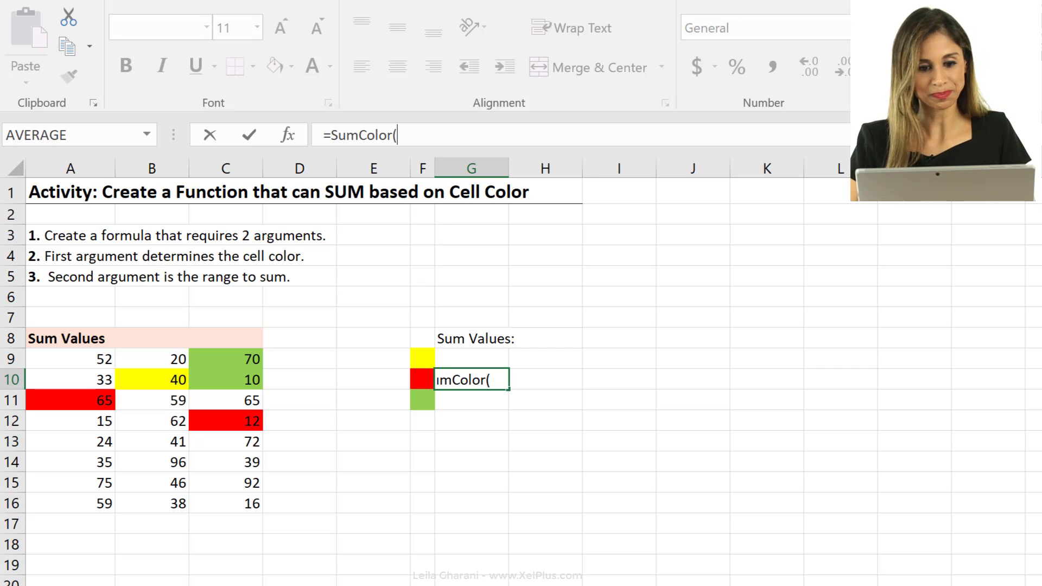
pyautogui.moveTo(79, 353); pyautogui.dragTo(244, 500)
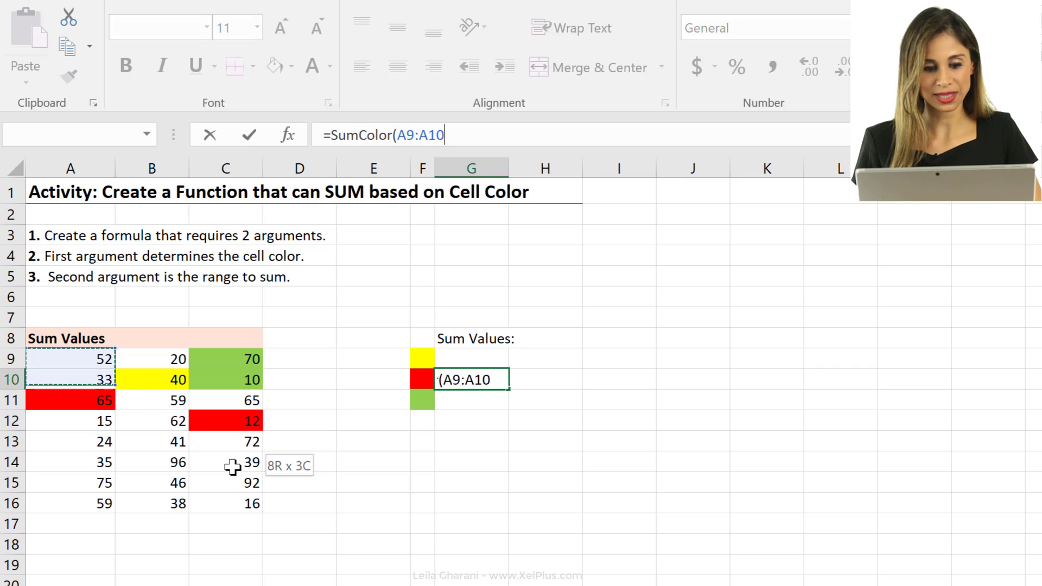
pyautogui.write(')')
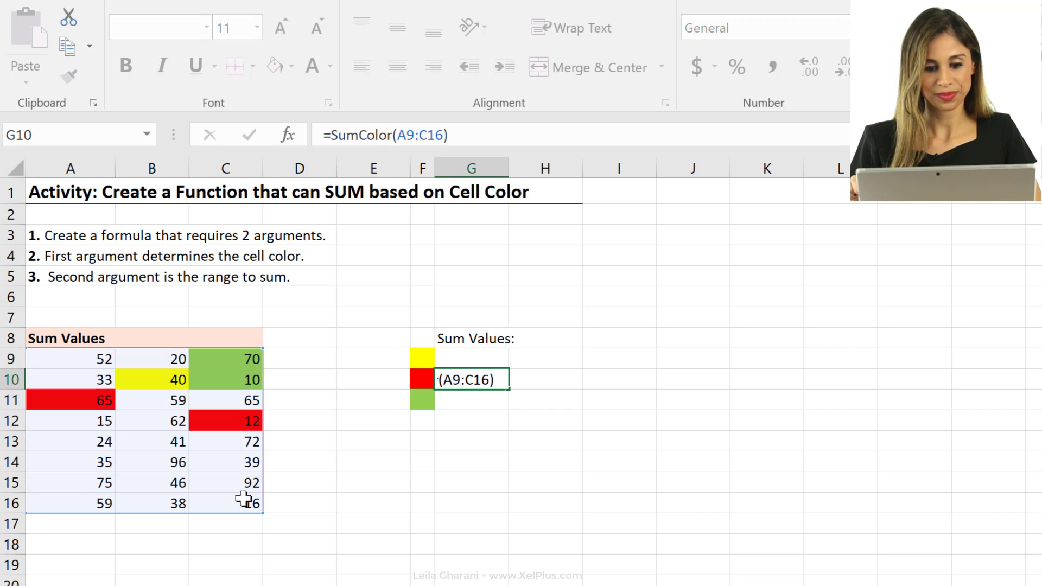
pyautogui.hotkey('ctrl', 'Return')
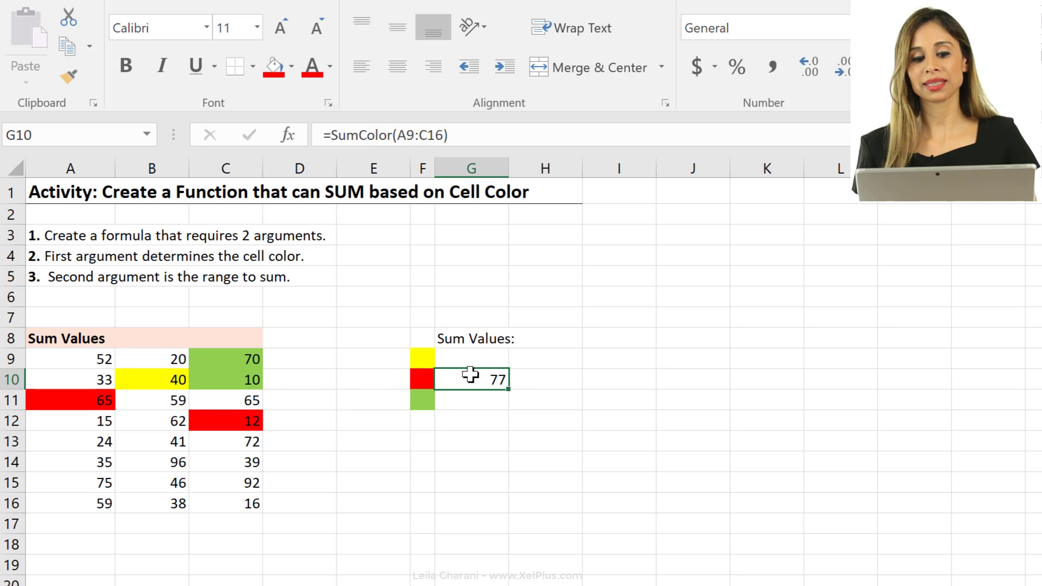
pyautogui.hotkey('alt', 'F11')
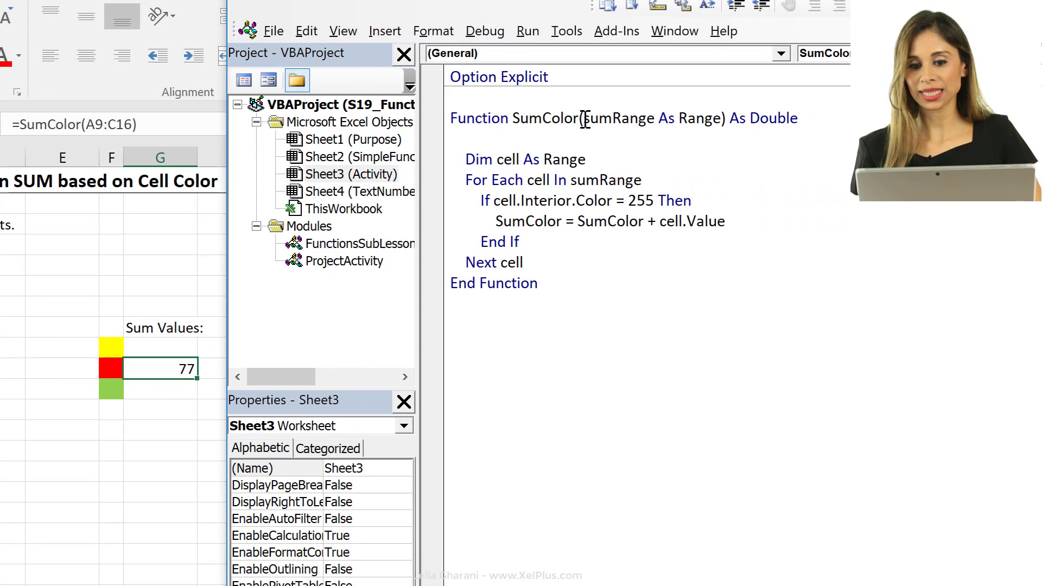
# - Add MatchColor As Range as SumColor's first argument, fixing its capitalisation
pyautogui.click(585, 120)
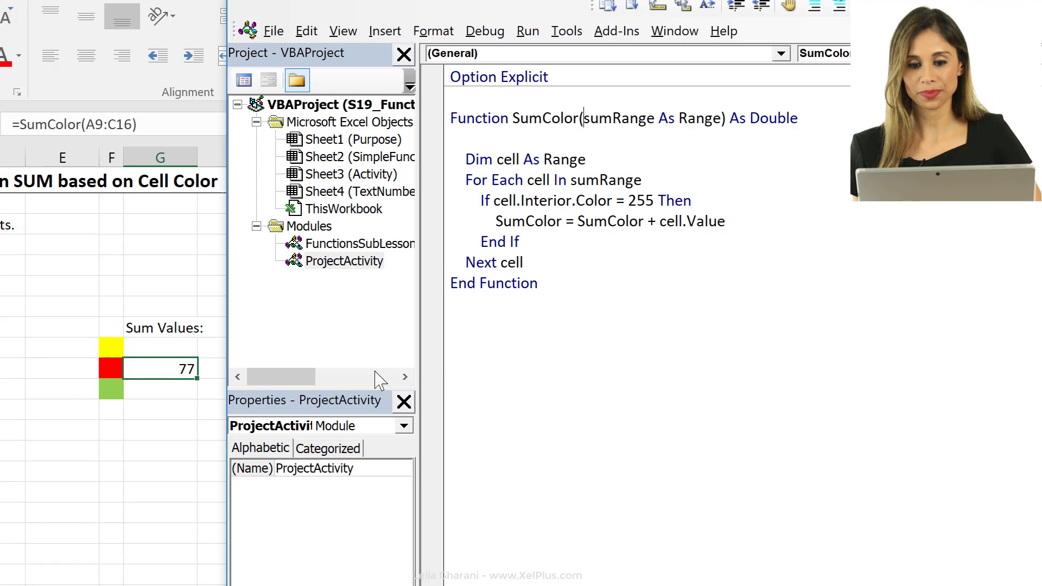
pyautogui.write('Mat')
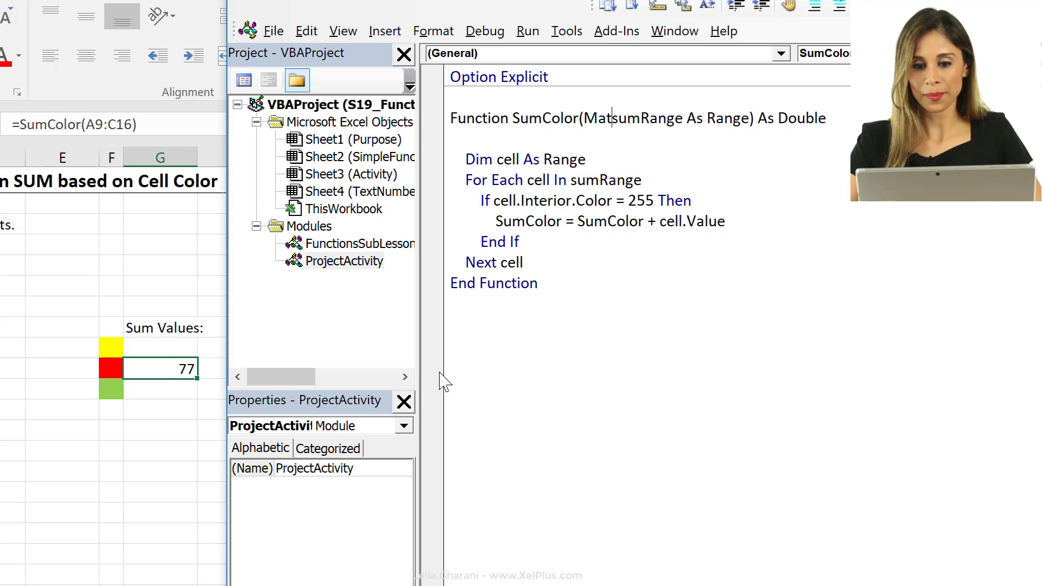
pyautogui.write('chcolor ')
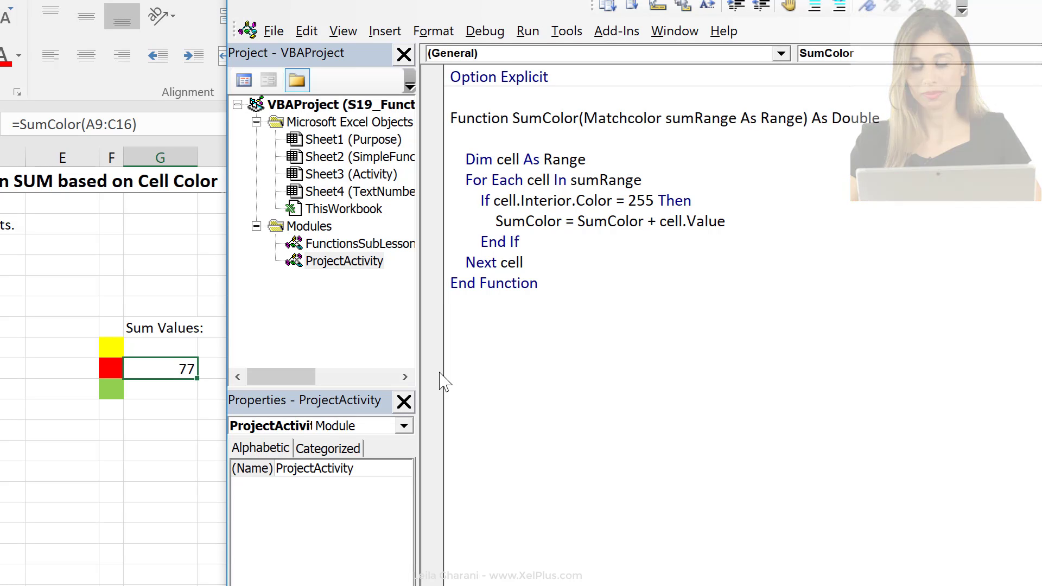
pyautogui.write('as ')
pyautogui.write('range')
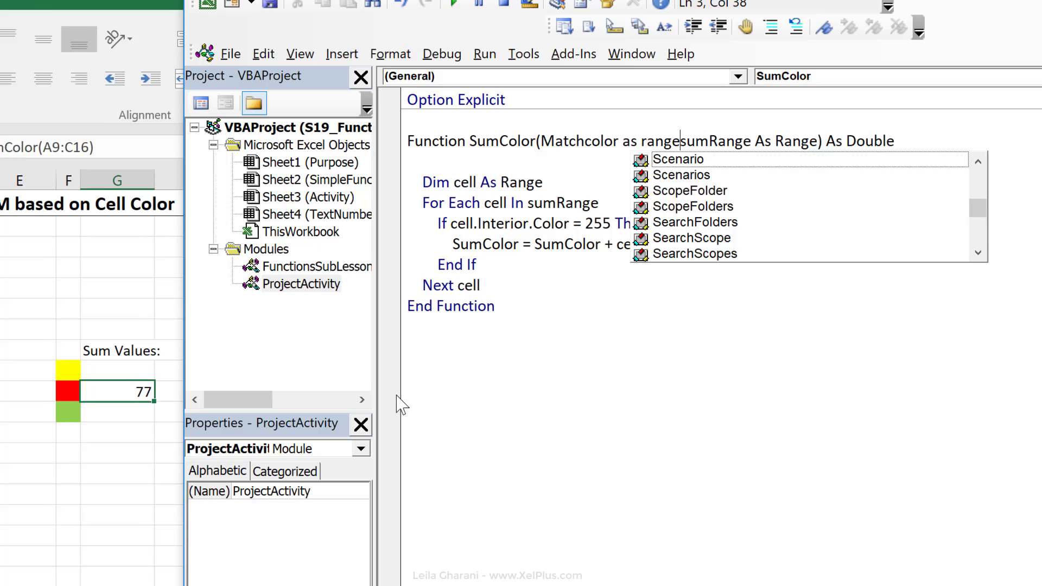
pyautogui.write(',')
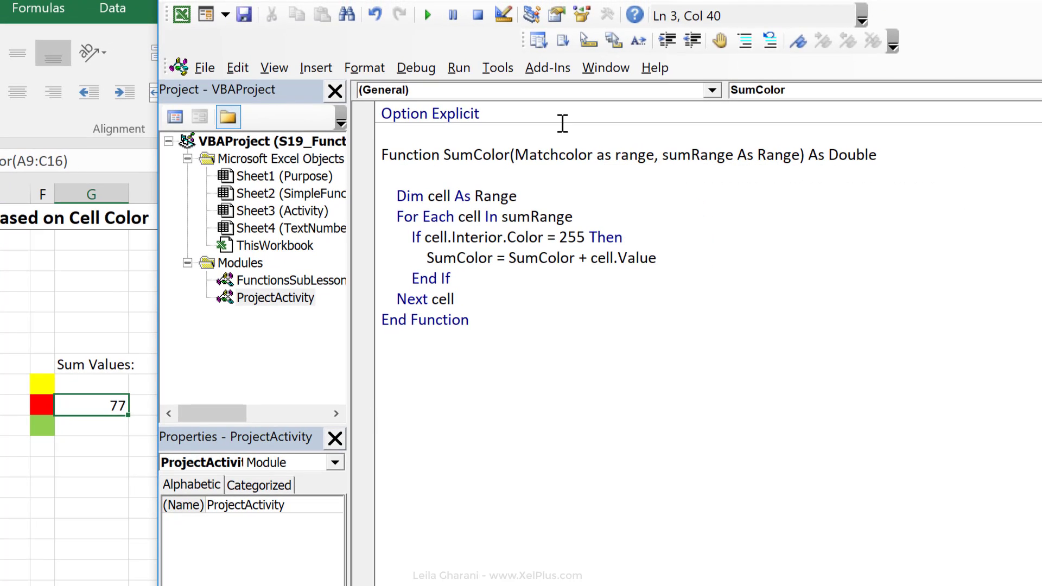
pyautogui.click(566, 154)
pyautogui.press('BackSpace')
pyautogui.write('C')
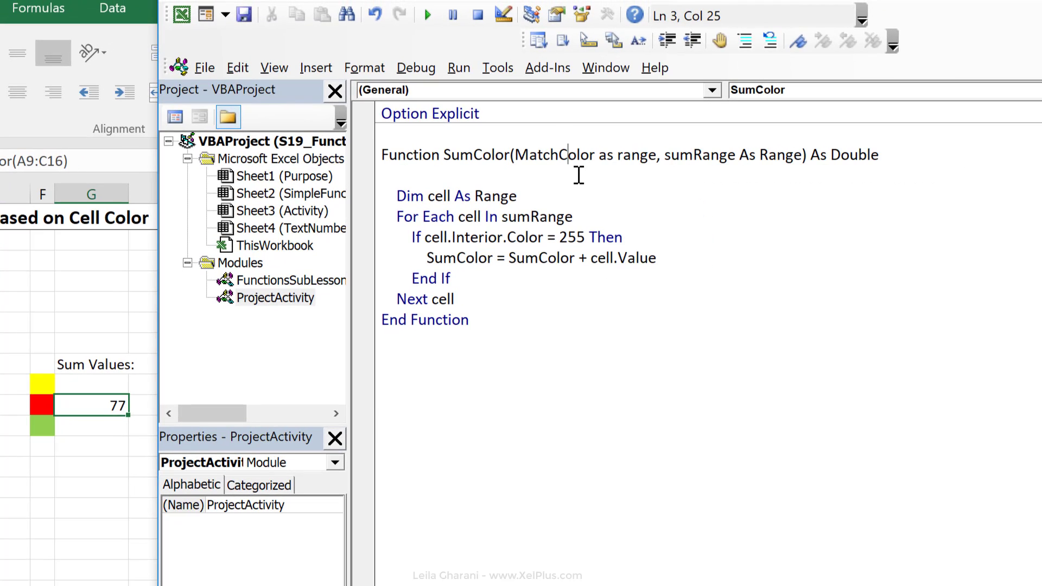
pyautogui.press('Down')
pyautogui.press('Down')
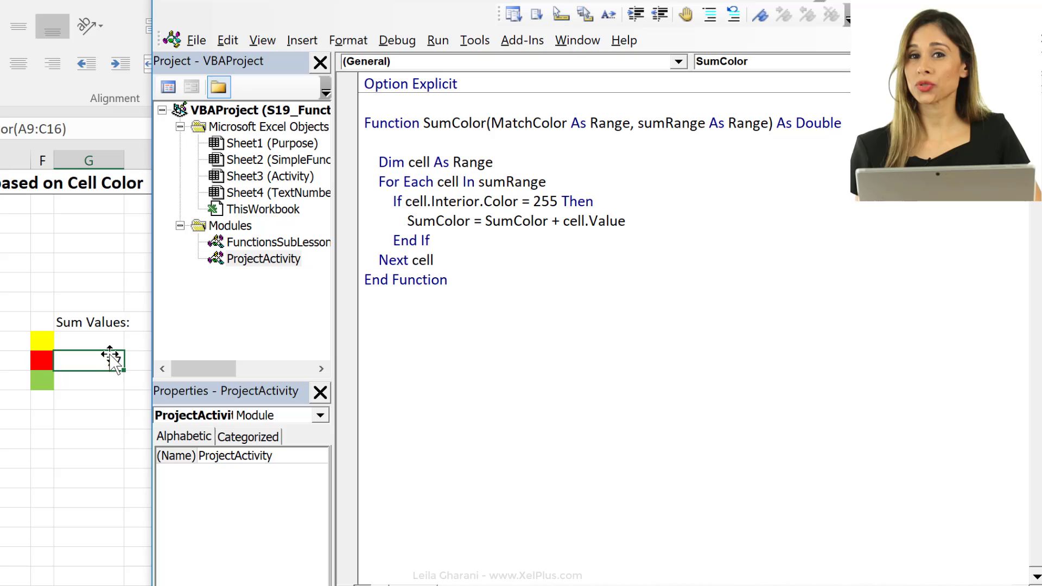
# - Declare myColor As Long, set it to MatchColor.Cells(1, 1).Interior.Color, and compare cells against myColor instead of 255
pyautogui.press('Return')
pyautogui.write('dim myColor as')
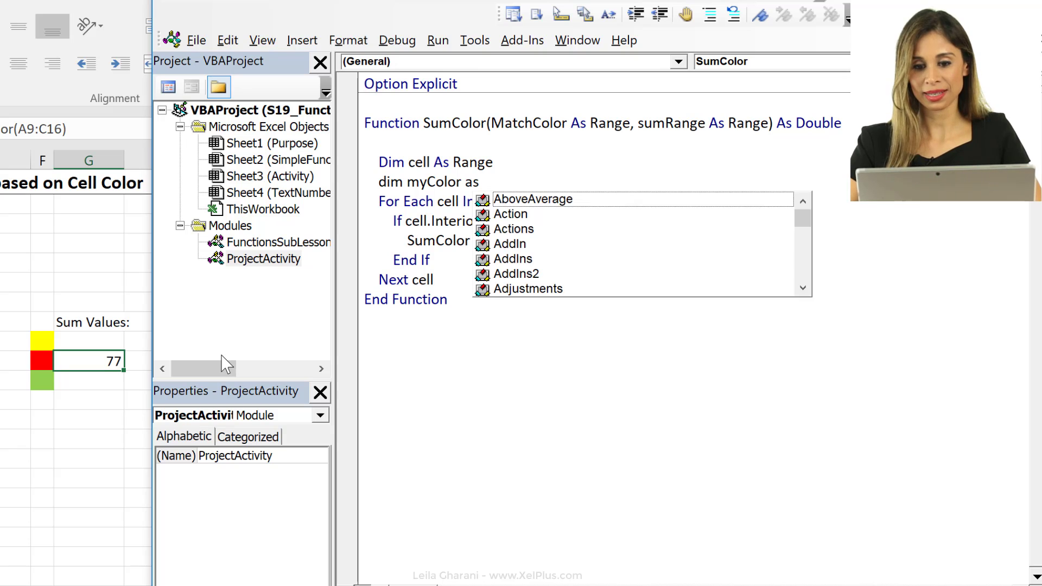
pyautogui.write(' lon')
pyautogui.press('Return')
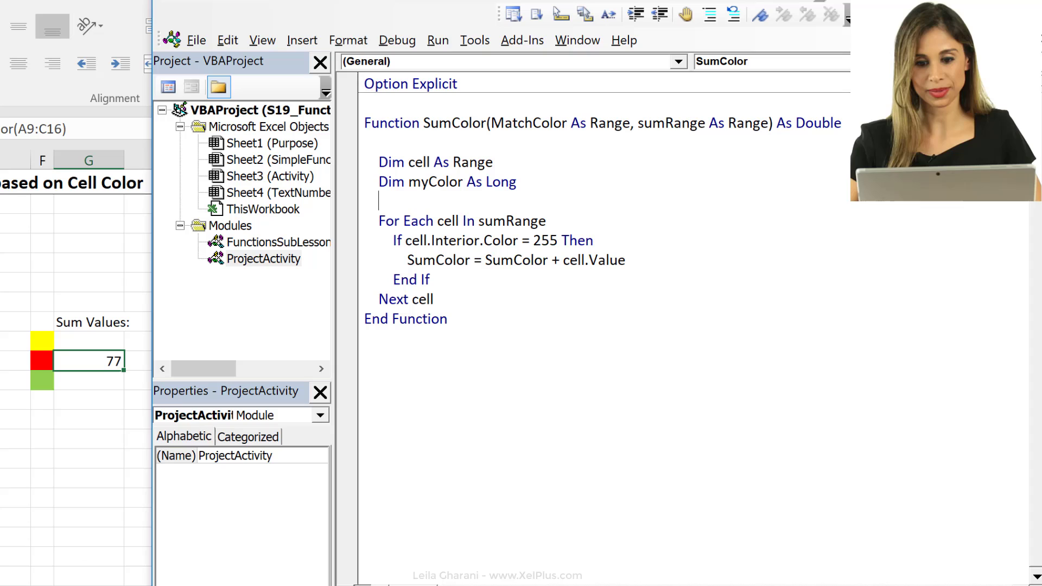
pyautogui.write('mycolor ')
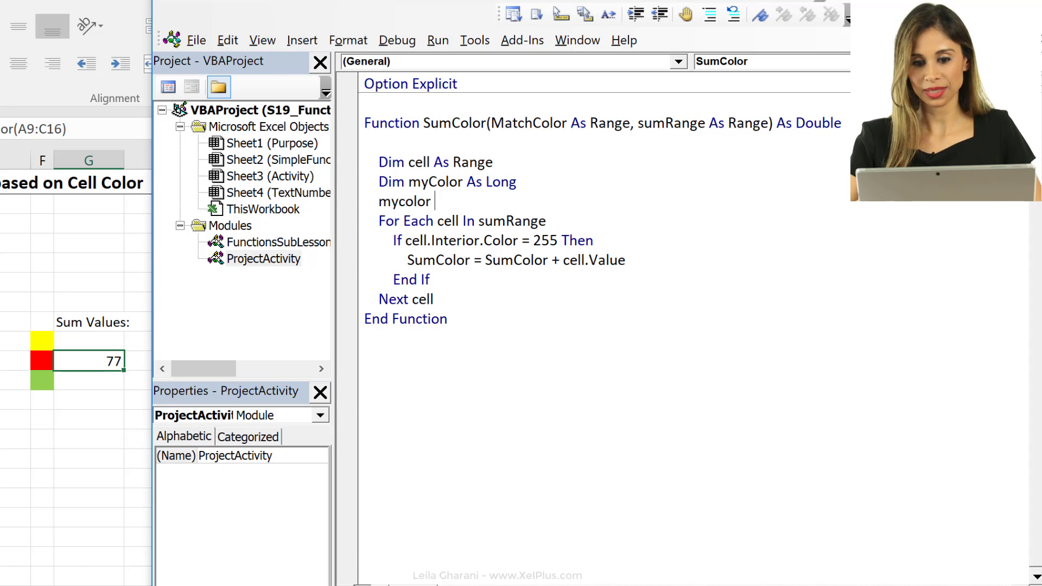
pyautogui.write('= mat')
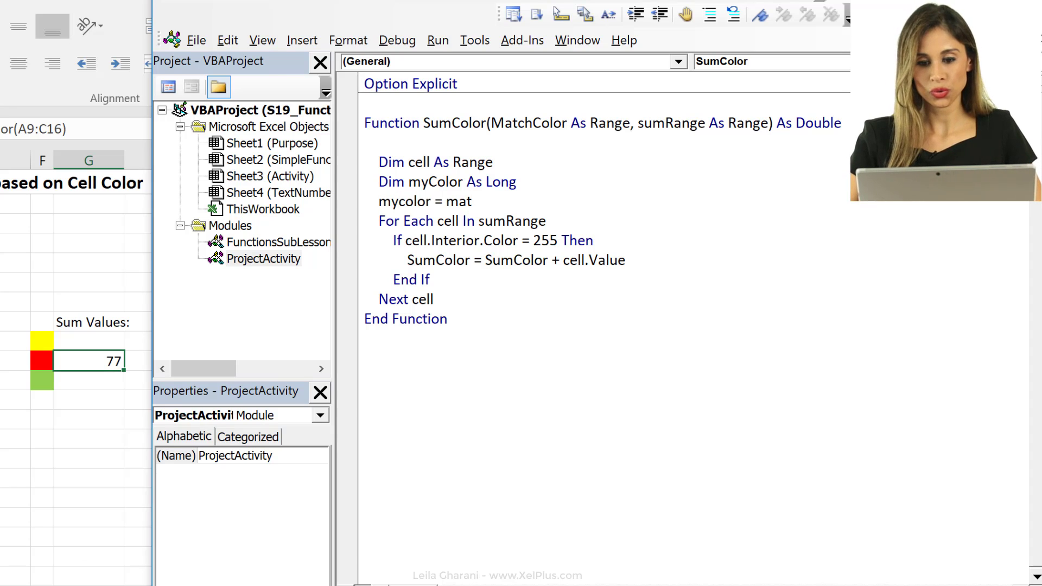
pyautogui.write('chcolo')
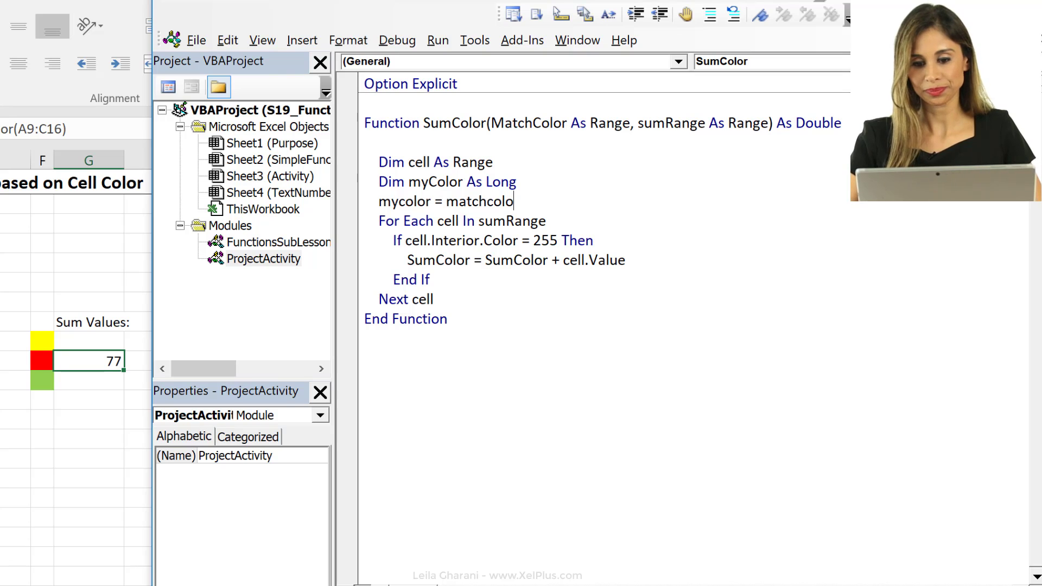
pyautogui.write('r.')
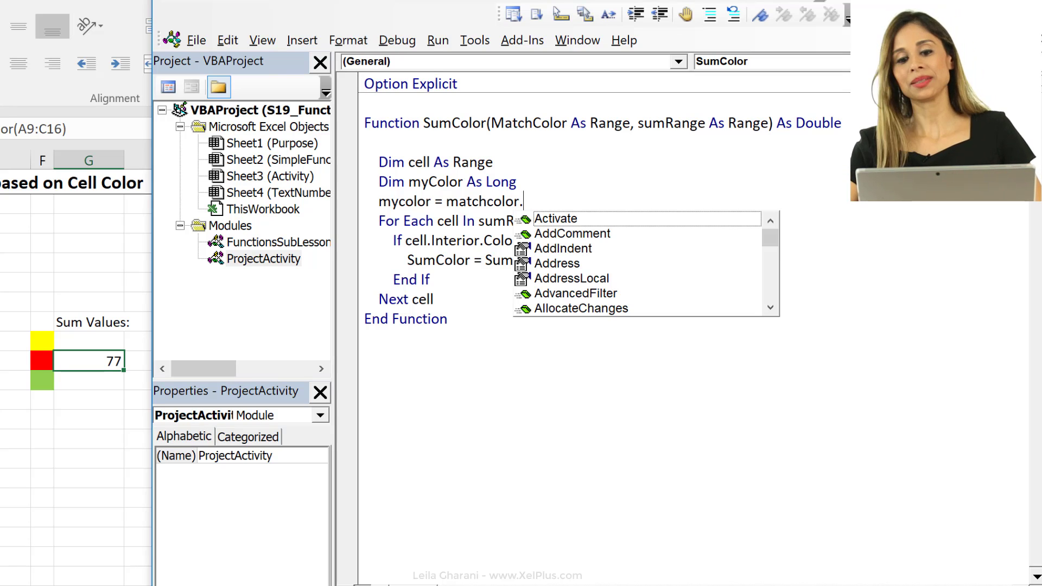
pyautogui.write('cell')
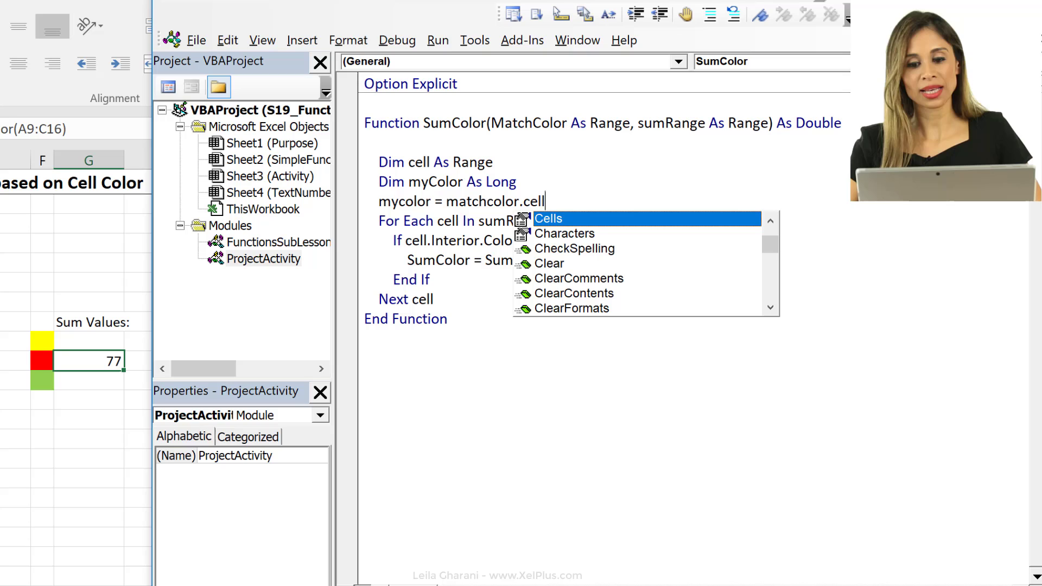
pyautogui.write('s(1,')
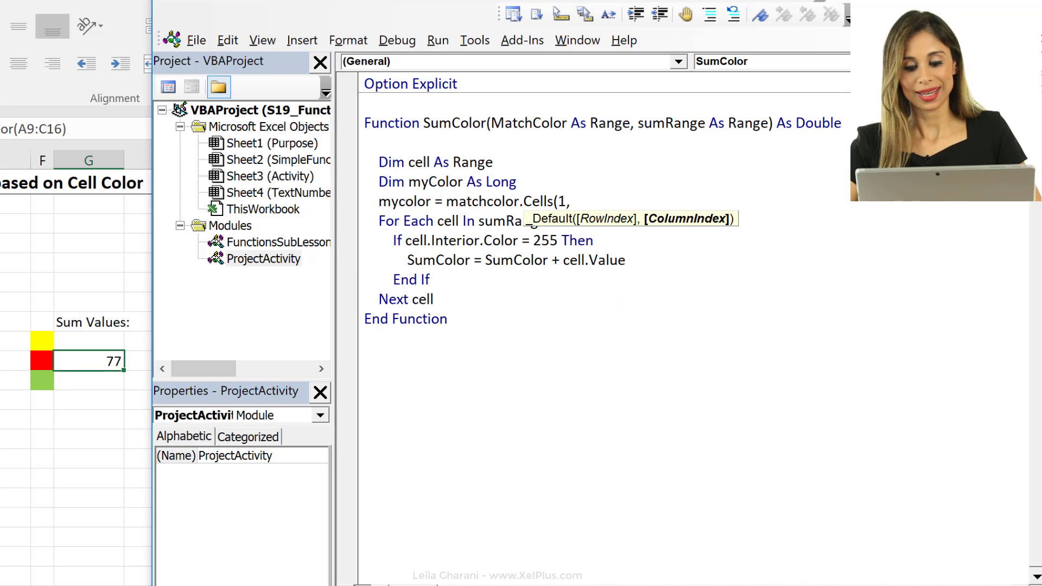
pyautogui.write('1)')
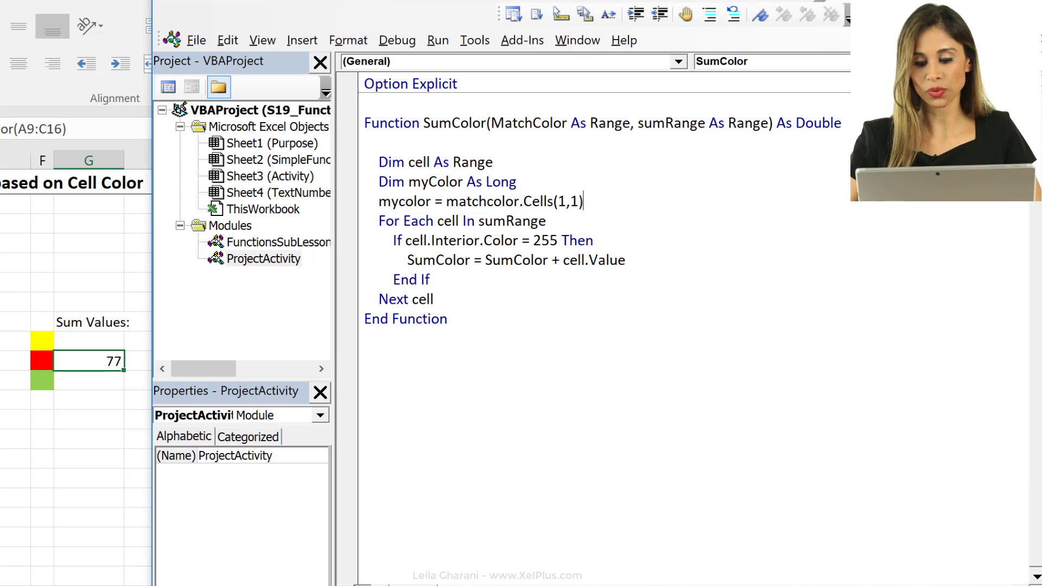
pyautogui.write('.interio')
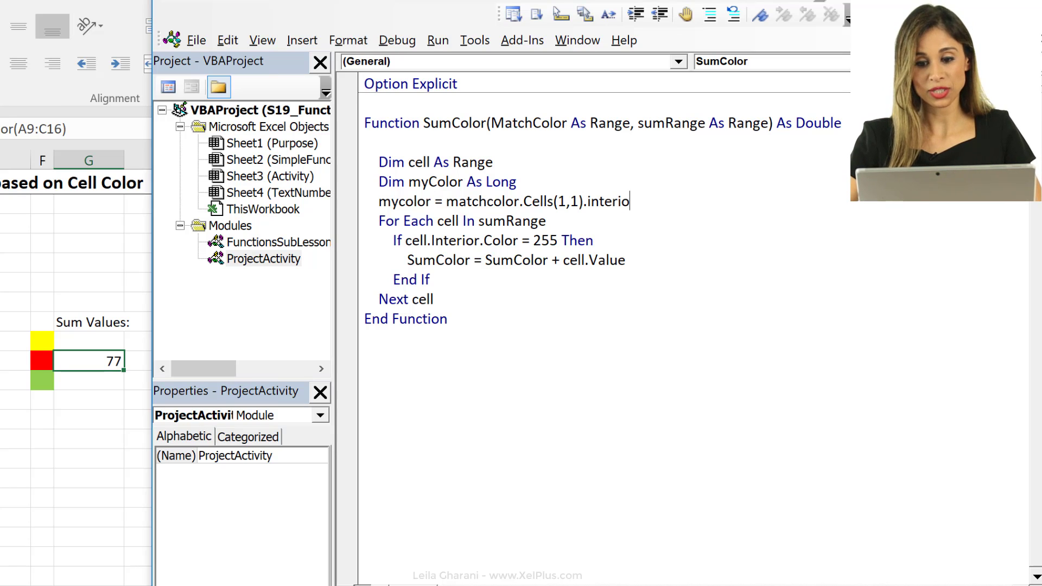
pyautogui.write('r.color')
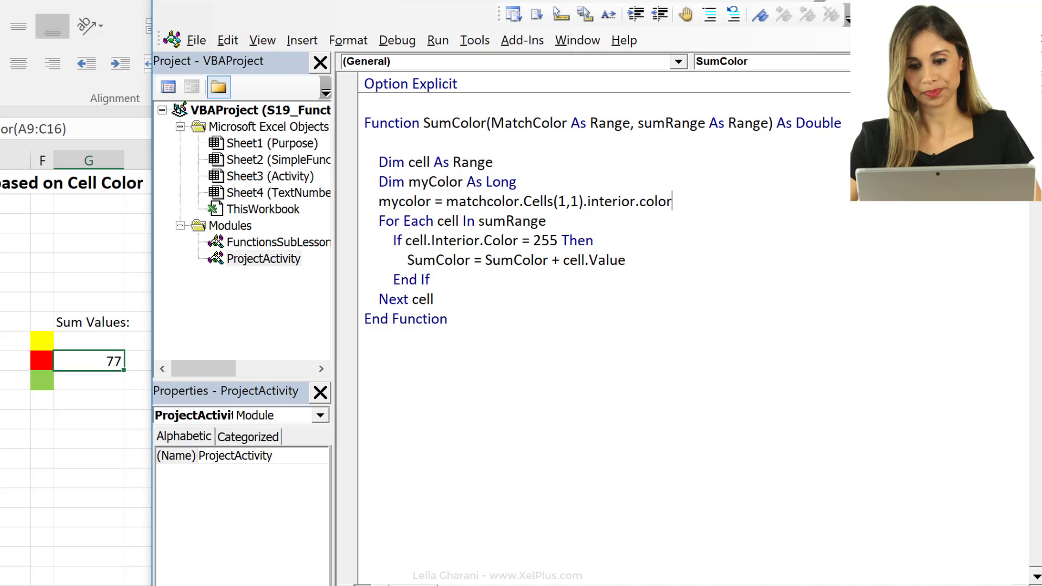
pyautogui.press('Return')
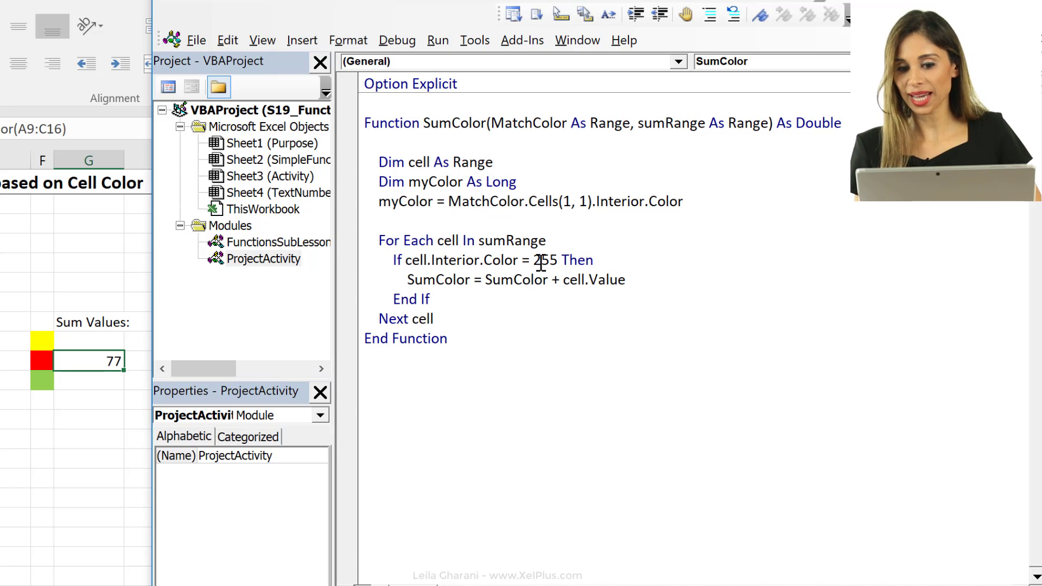
pyautogui.doubleClick(544, 260)
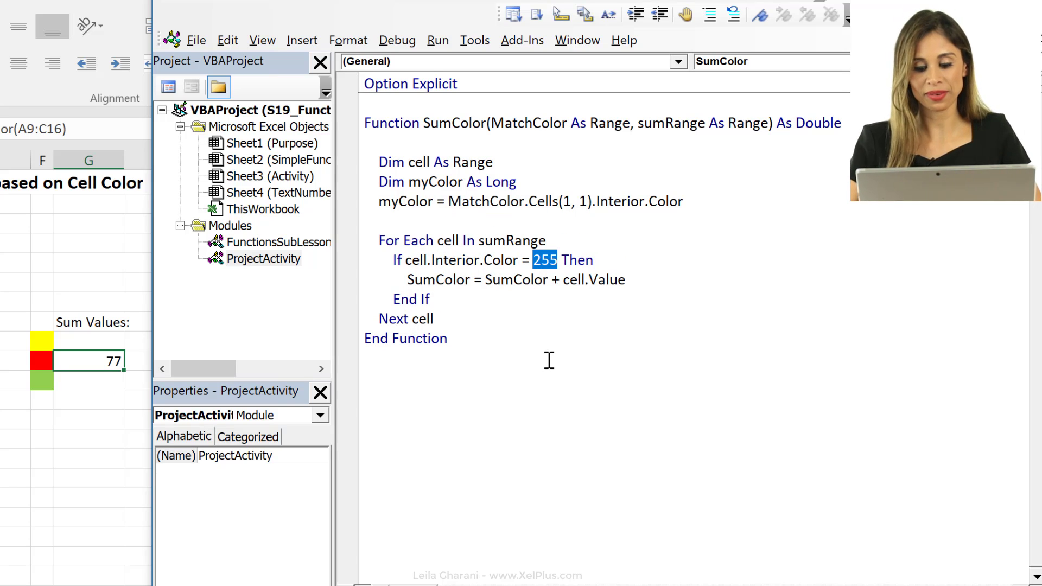
pyautogui.write('mycolor')
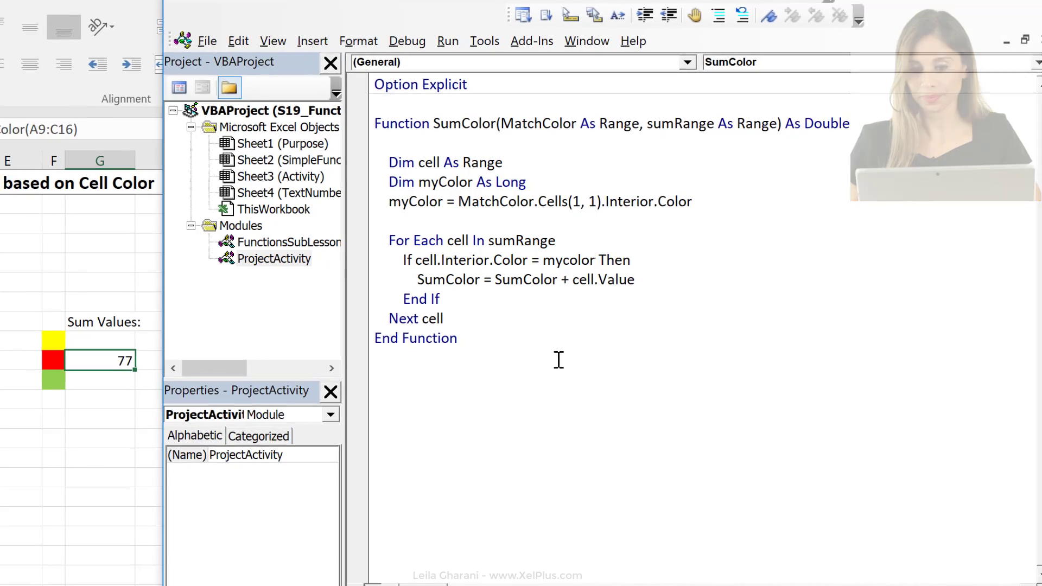
pyautogui.press('Down')
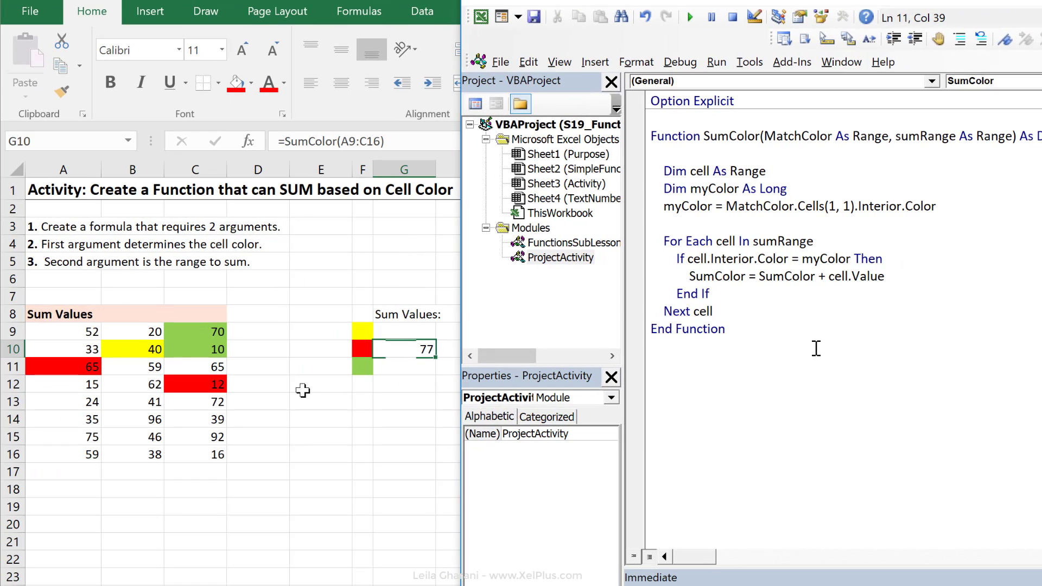
# - Start =SumColor( in G9 and bring up its Function Arguments prompts
pyautogui.click(392, 348)
pyautogui.press('Up')
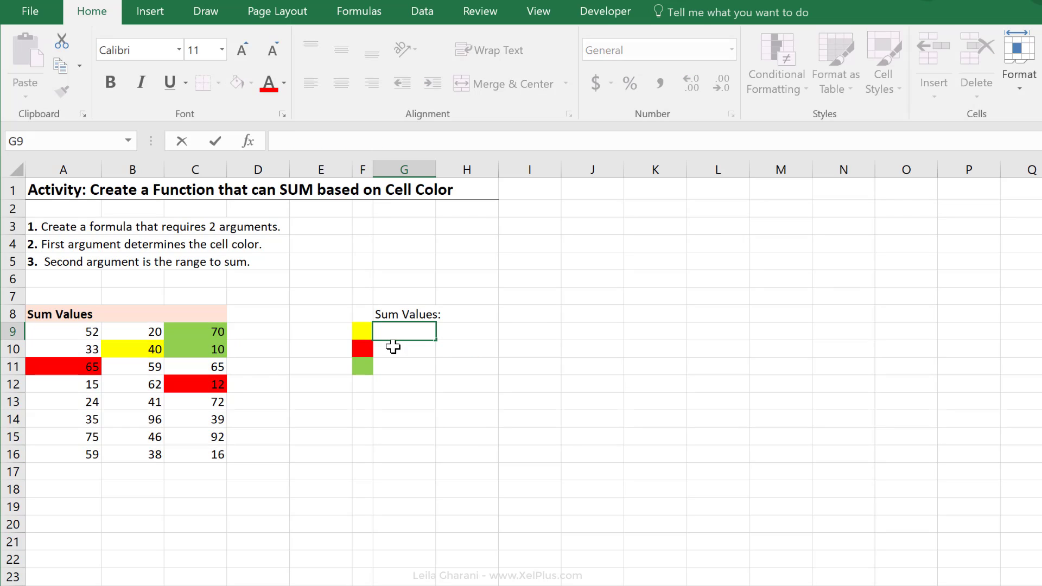
pyautogui.write('=sumcol')
pyautogui.press('Tab')
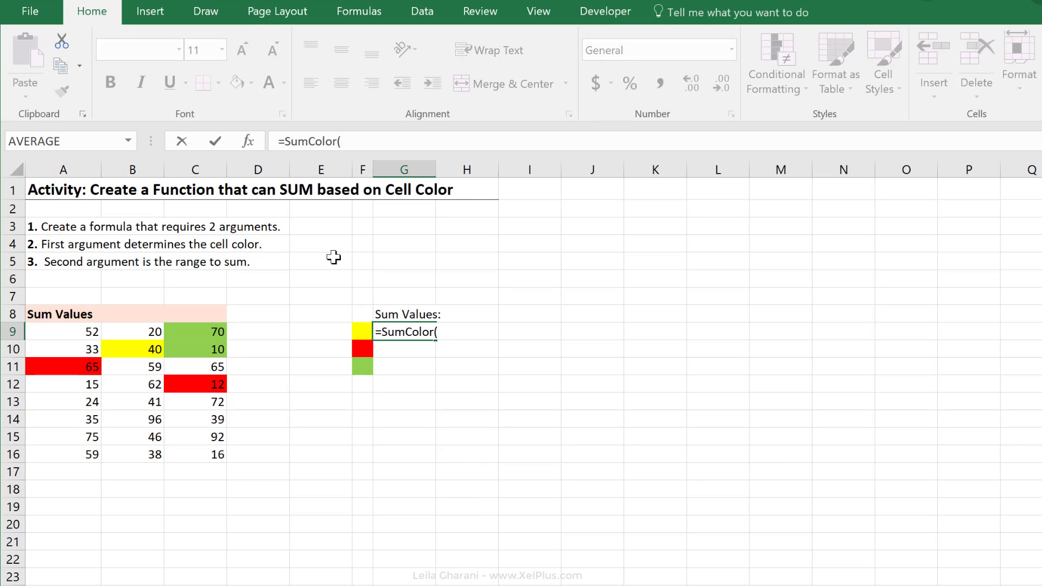
pyautogui.click(249, 142)
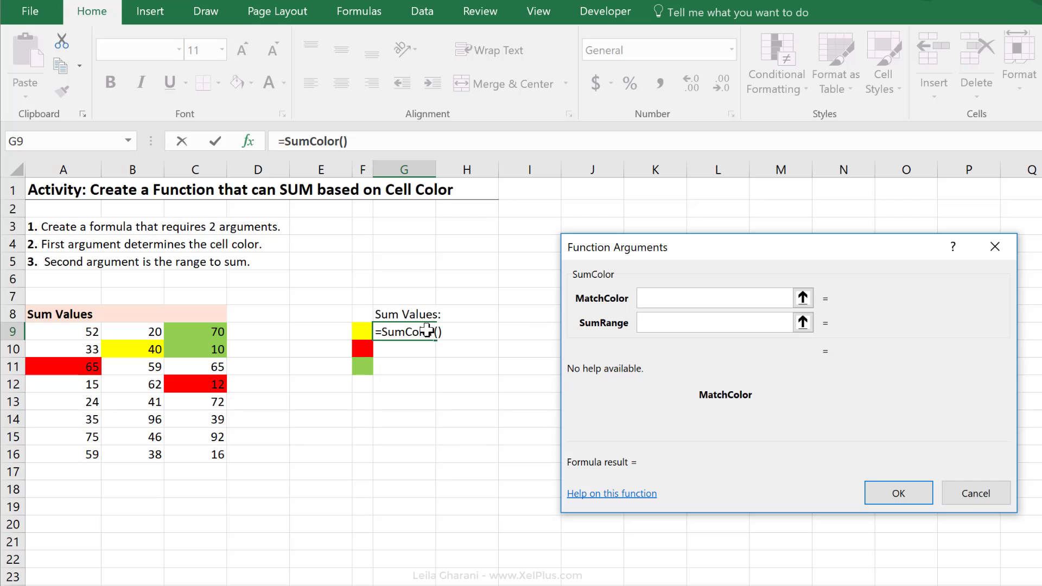
# - Set MatchColor to F9 and SumRange to absolute $A$9:$C$16, giving 40 for yellow
pyautogui.click(364, 334)
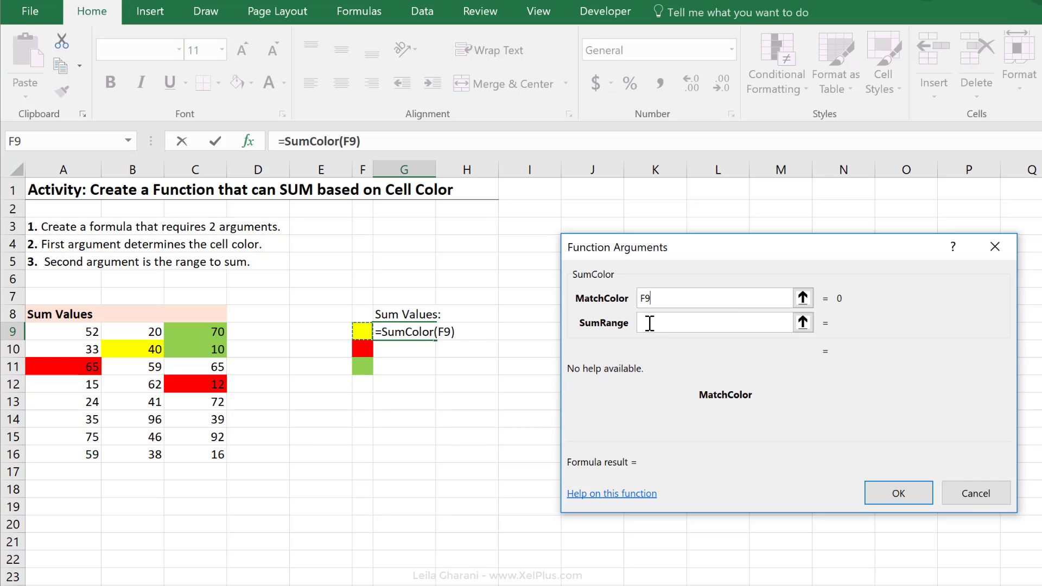
pyautogui.click(649, 322)
pyautogui.moveTo(63, 333); pyautogui.dragTo(236, 454)
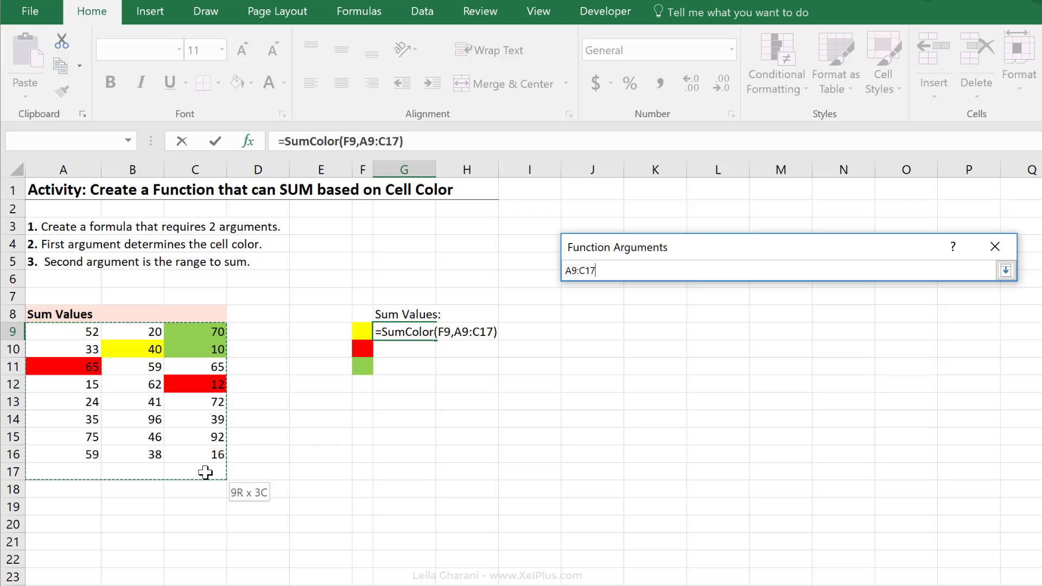
pyautogui.moveTo(672, 324); pyautogui.dragTo(626, 326)
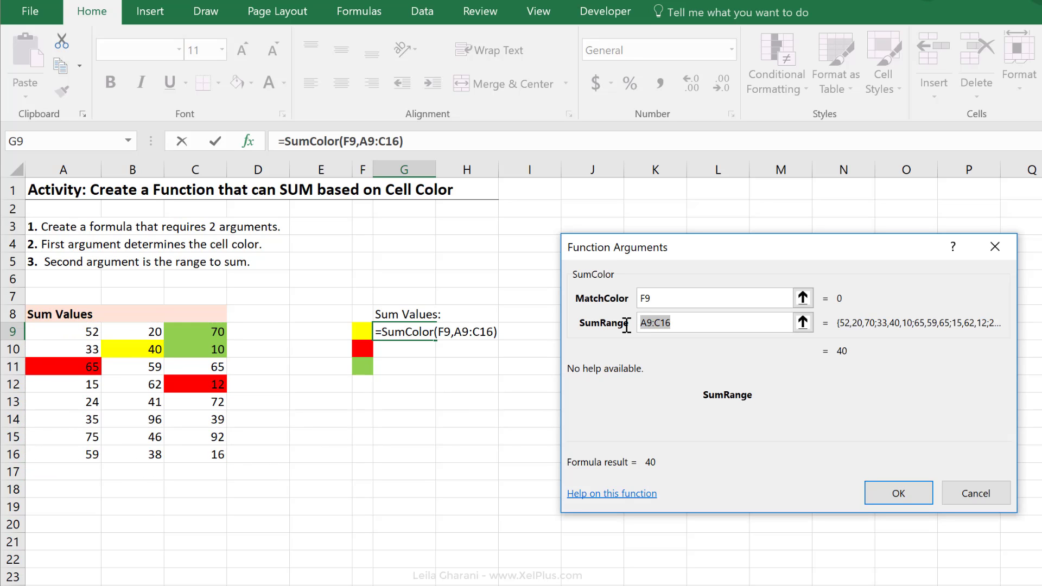
pyautogui.press('F4')
pyautogui.click(714, 325)
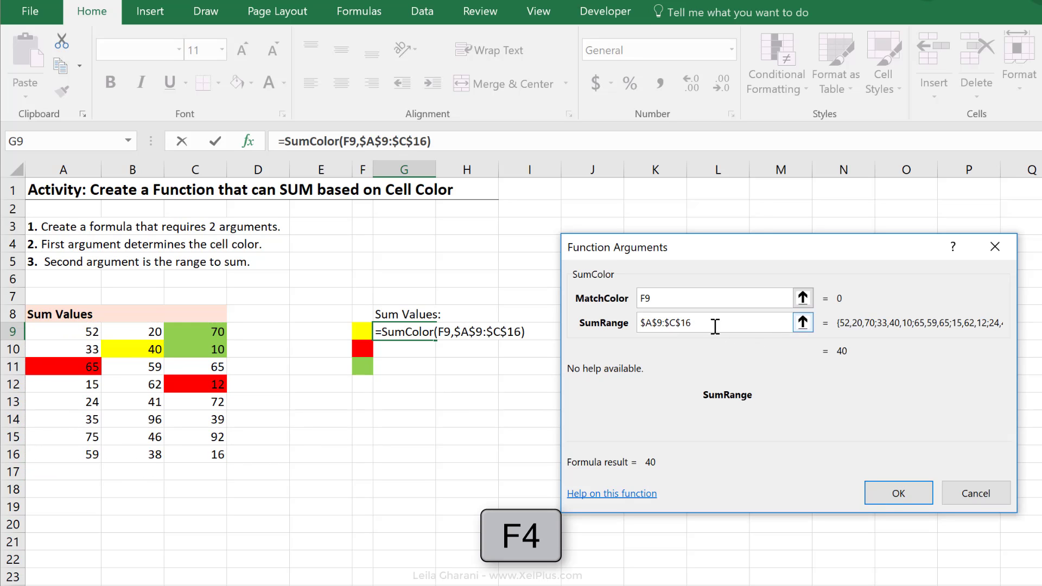
pyautogui.click(889, 497)
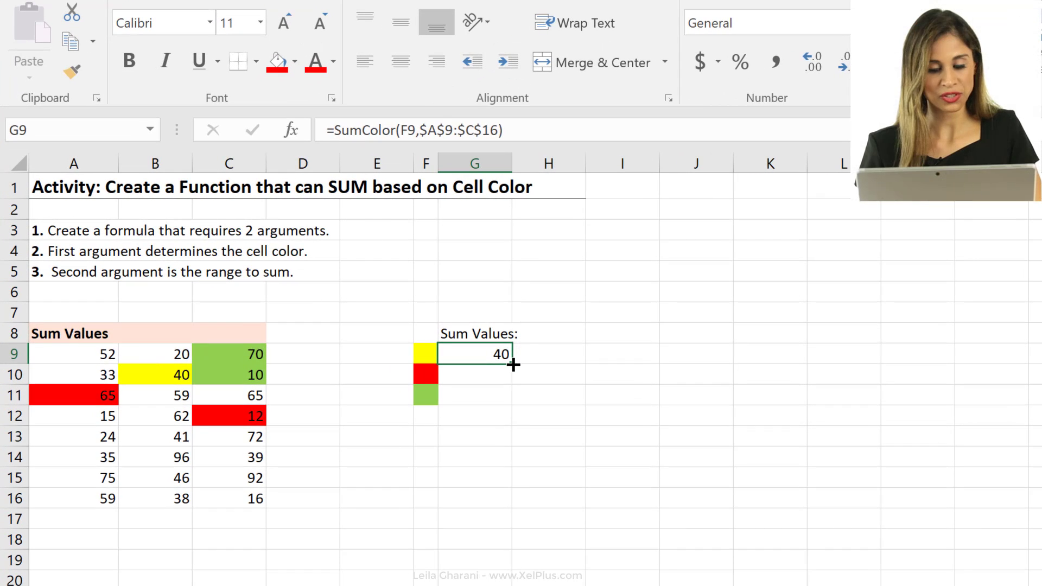
# - Fill G9's formula down to G11, giving 77 for red and 80 for green, and check both cells
pyautogui.moveTo(513, 365); pyautogui.dragTo(508, 410)
pyautogui.click(477, 373)
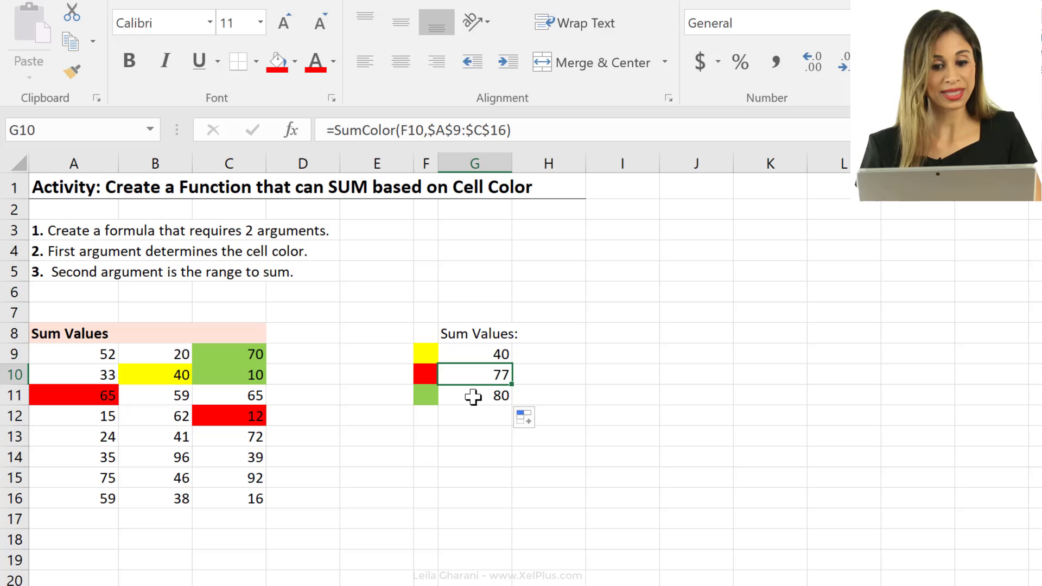
pyautogui.click(473, 397)
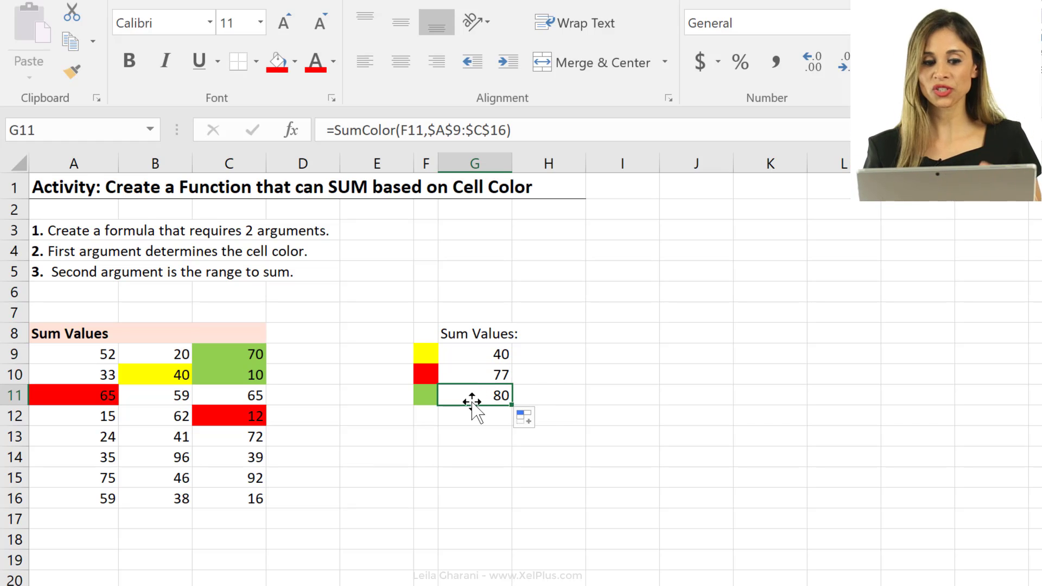
# - Fill cell B13 with red
pyautogui.click(167, 439)
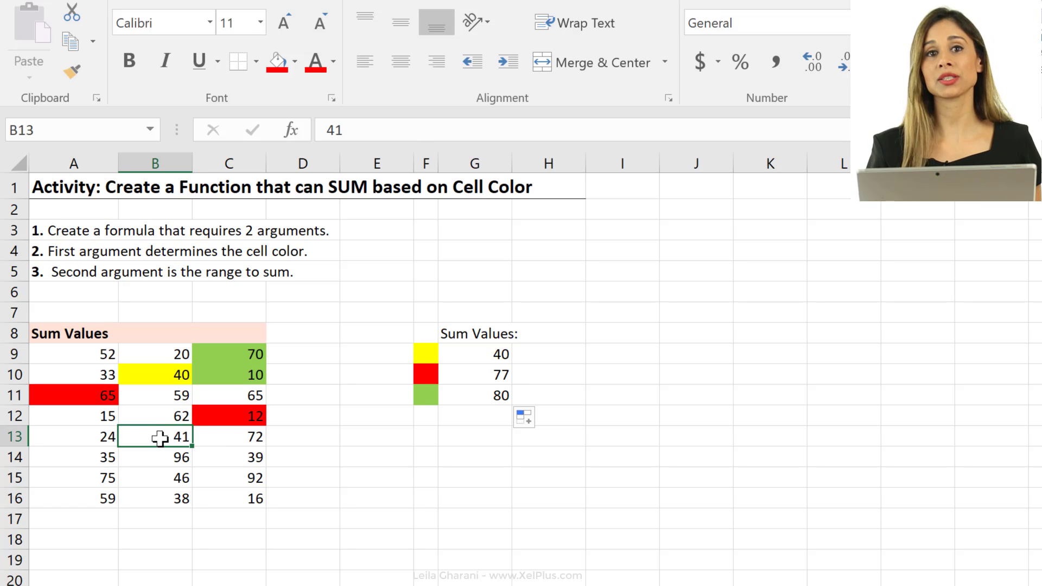
pyautogui.click(295, 62)
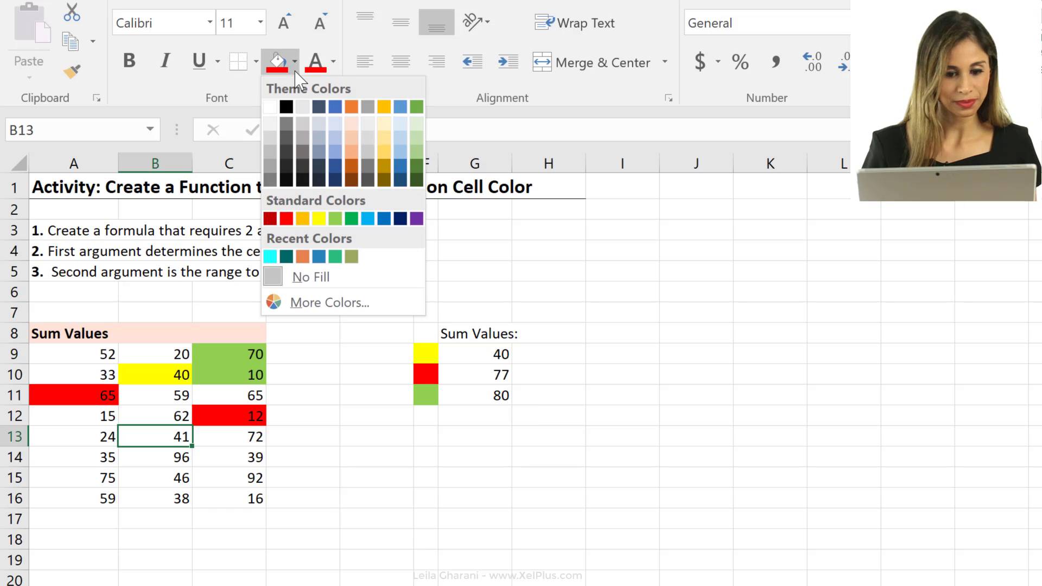
pyautogui.click(285, 219)
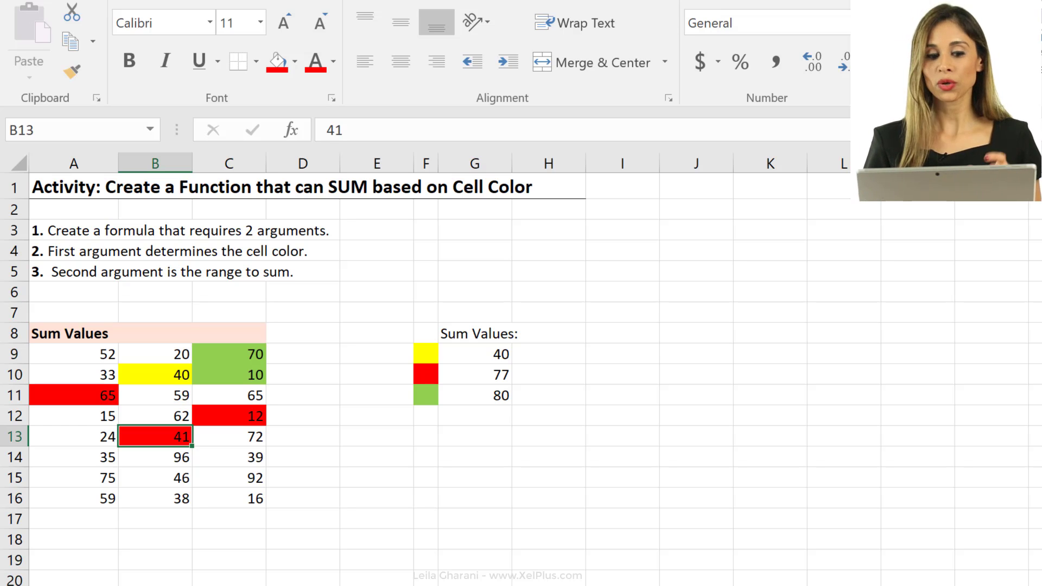
# - Re-enter the G10 SumColor formula so the red total updates to 118
pyautogui.click(493, 375)
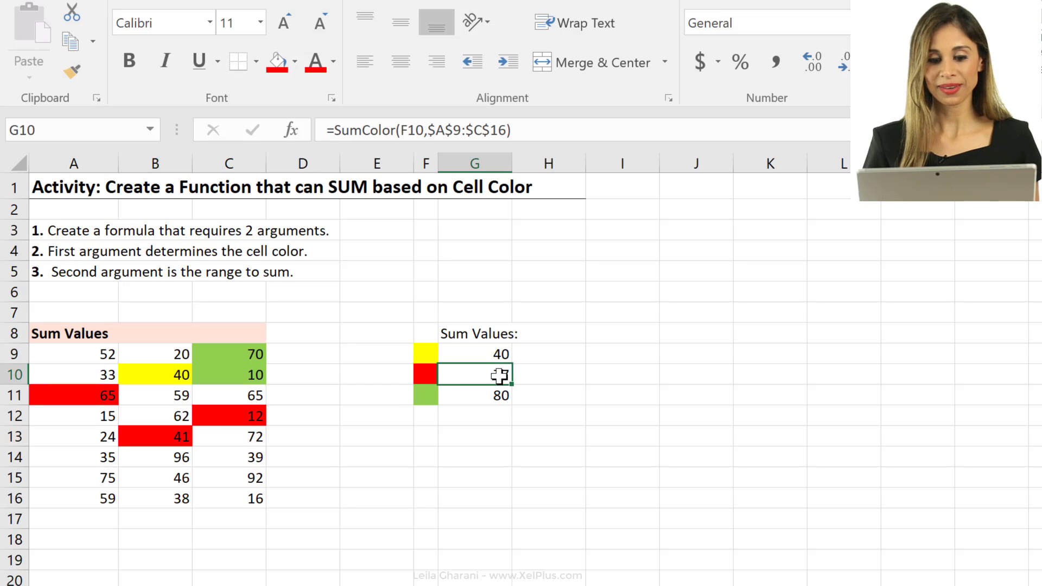
pyautogui.click(540, 126)
pyautogui.hotkey('ctrl', 'Return')
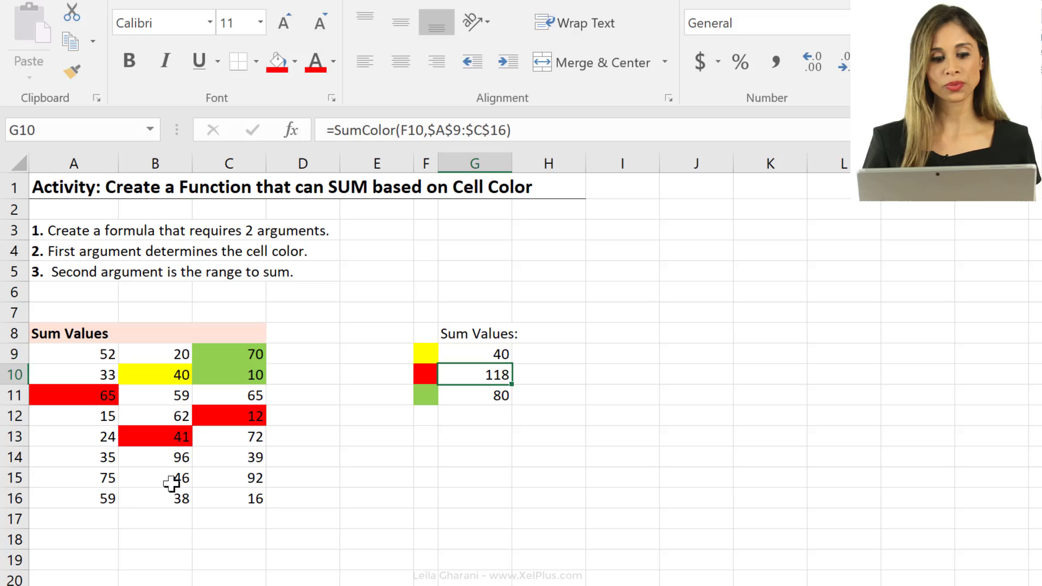
pyautogui.click(171, 485)
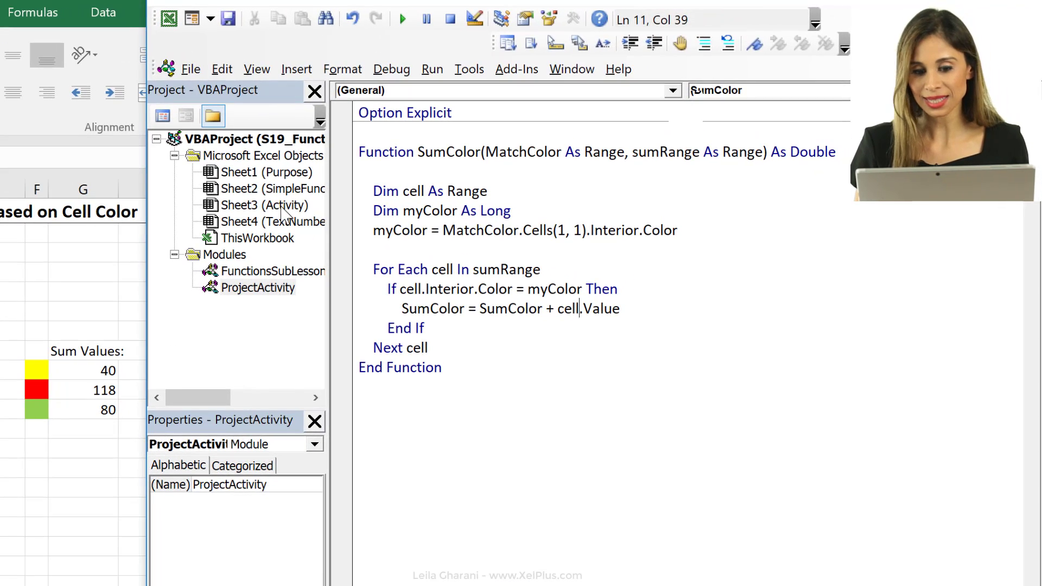
# - Bring up the Activity sheet's code module in the VBA editor
pyautogui.click(479, 156)
pyautogui.doubleClick(284, 214)
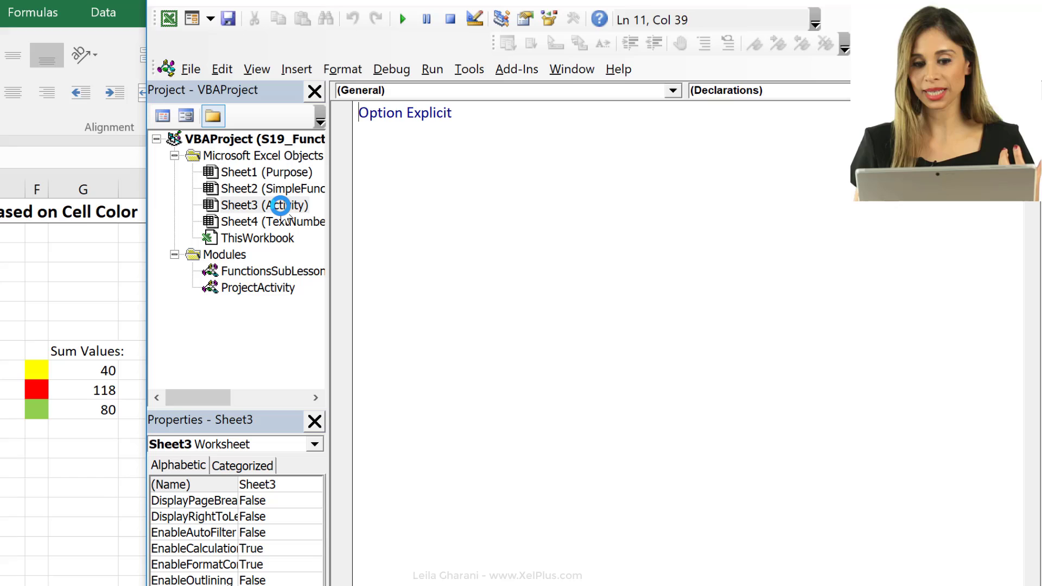
pyautogui.click(418, 174)
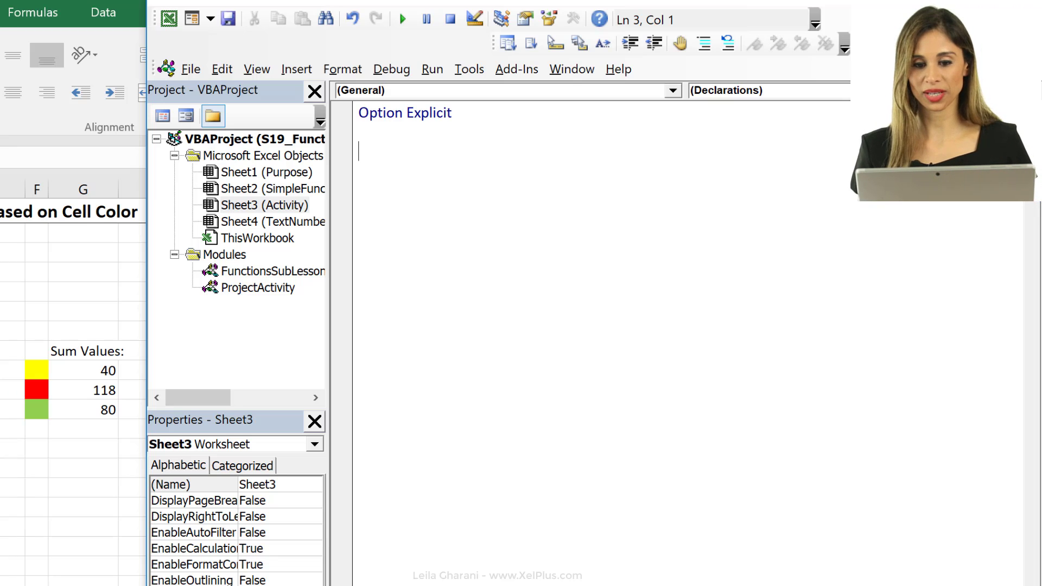
# - Add a Worksheet_SelectionChange handler containing ActiveSheet.Calculate
pyautogui.click(673, 89)
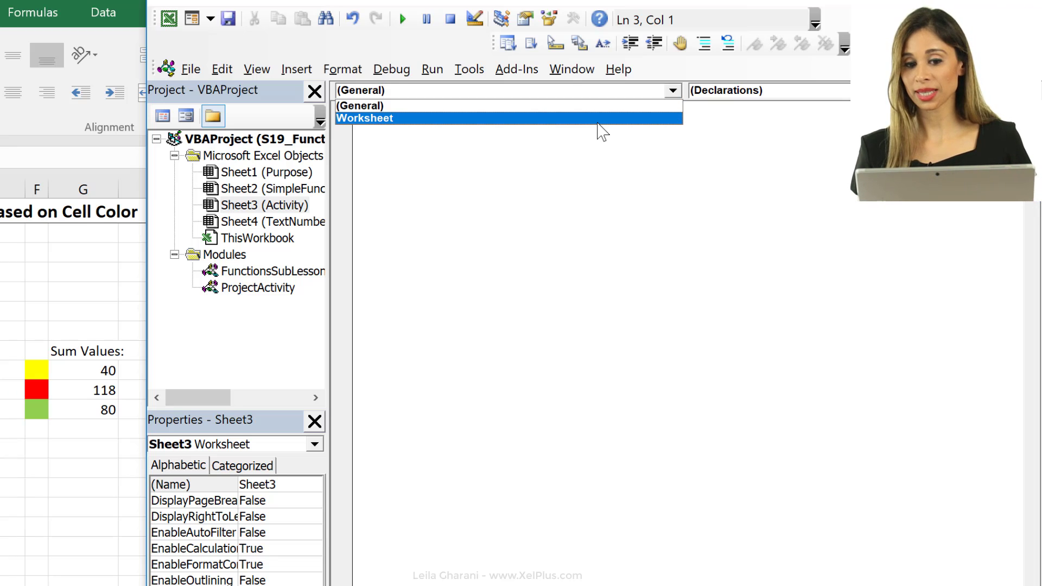
pyautogui.click(598, 123)
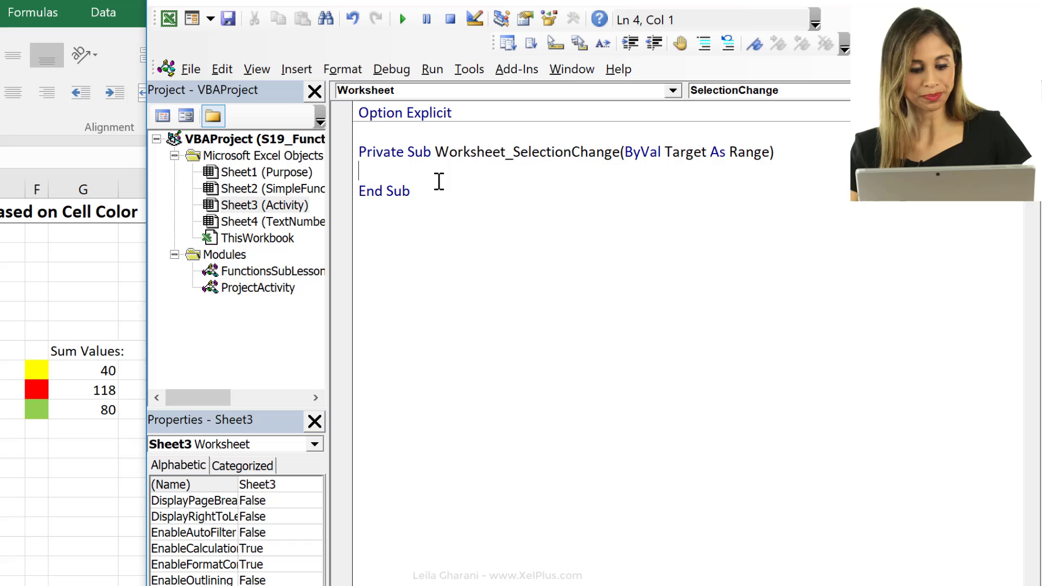
pyautogui.press('Return')
pyautogui.write('a')
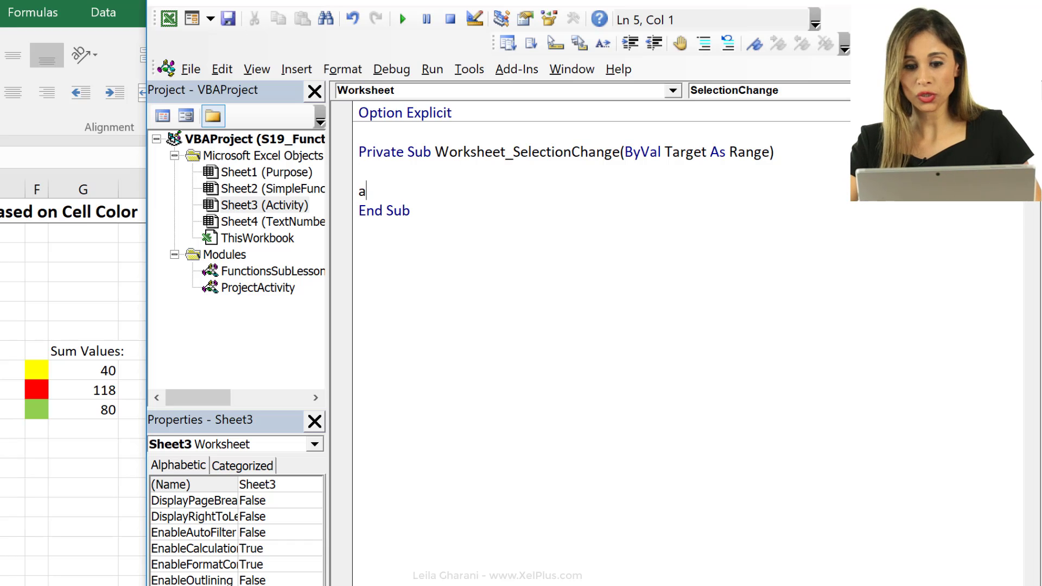
pyautogui.write('ctiveshee')
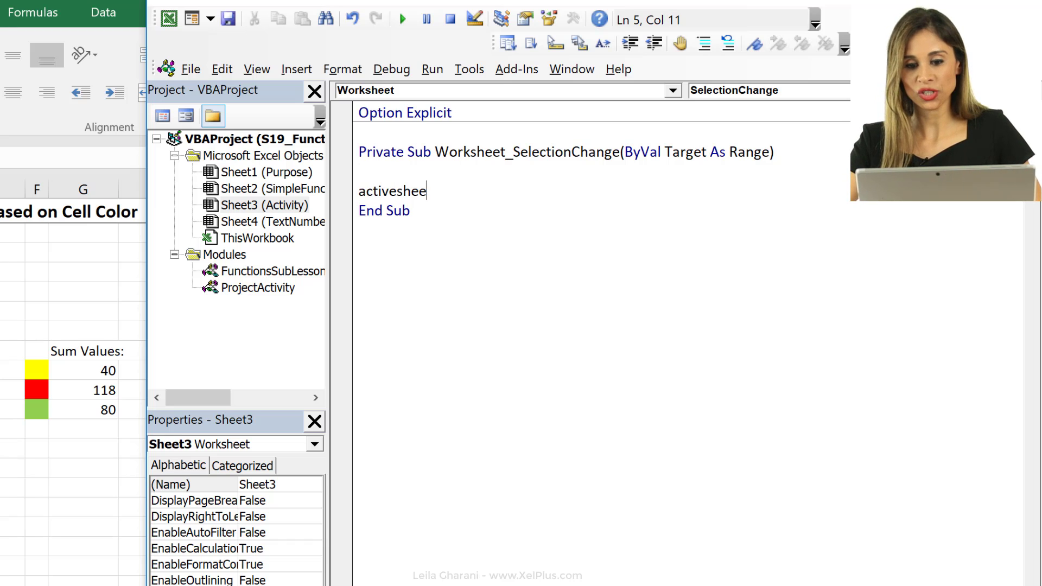
pyautogui.write('t.calc')
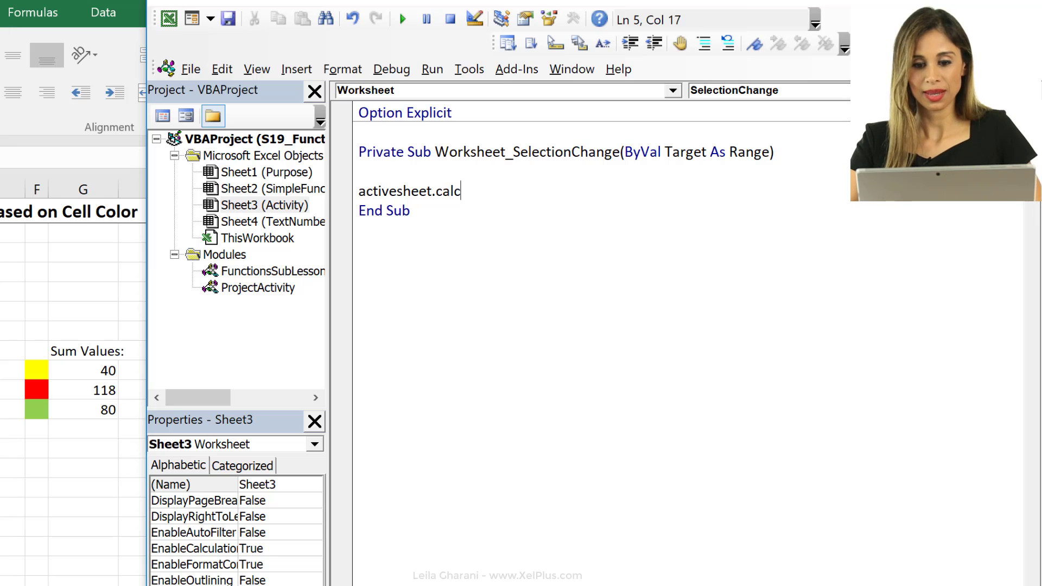
pyautogui.write('ulate')
pyautogui.press('Return')
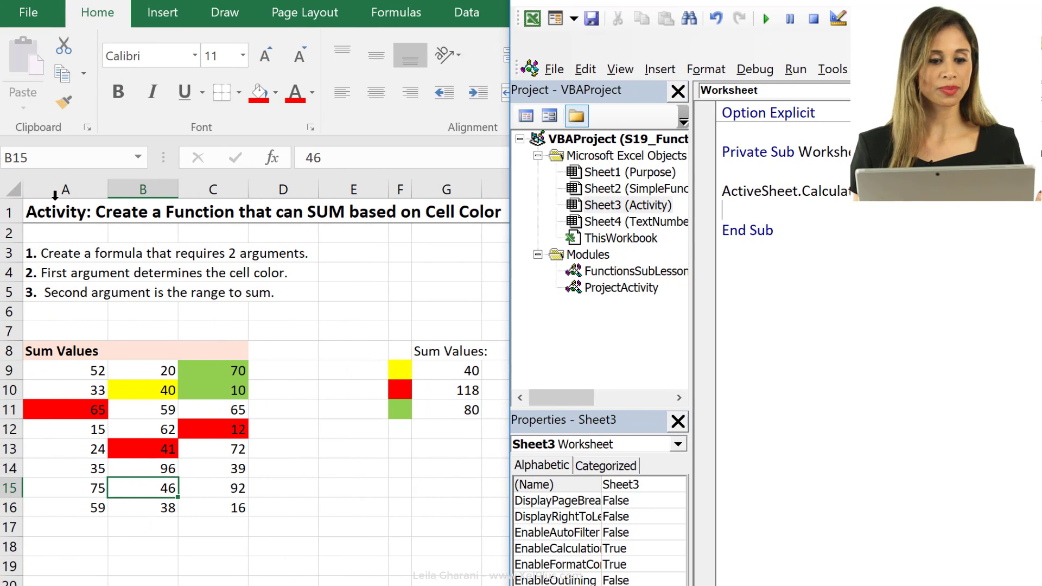
# - Highlight columns A to C and the Sum Values block on the worksheet as a demonstration
pyautogui.moveTo(64, 186); pyautogui.dragTo(212, 190)
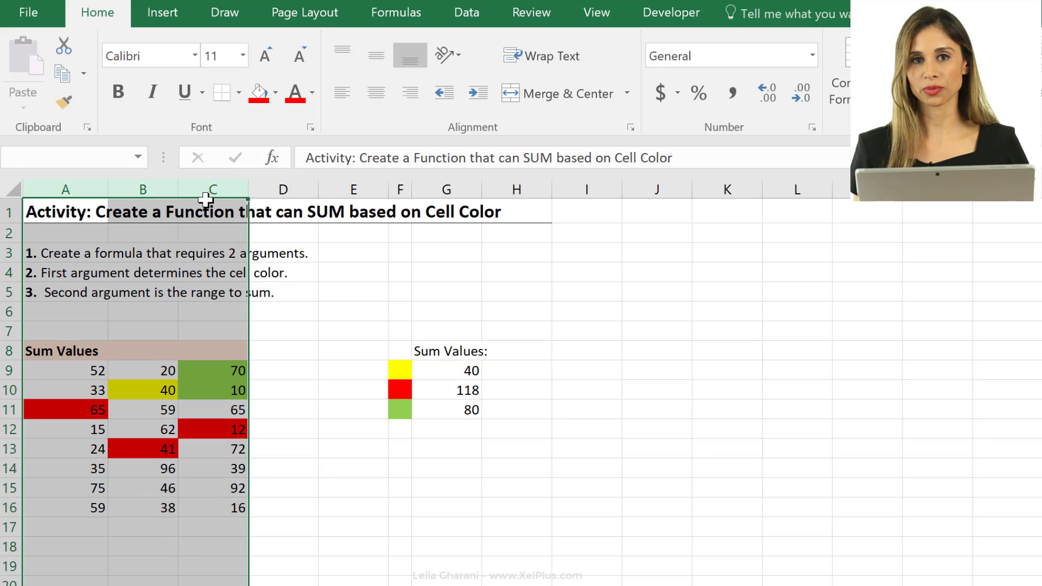
pyautogui.click(43, 233)
pyautogui.moveTo(79, 350); pyautogui.dragTo(212, 570)
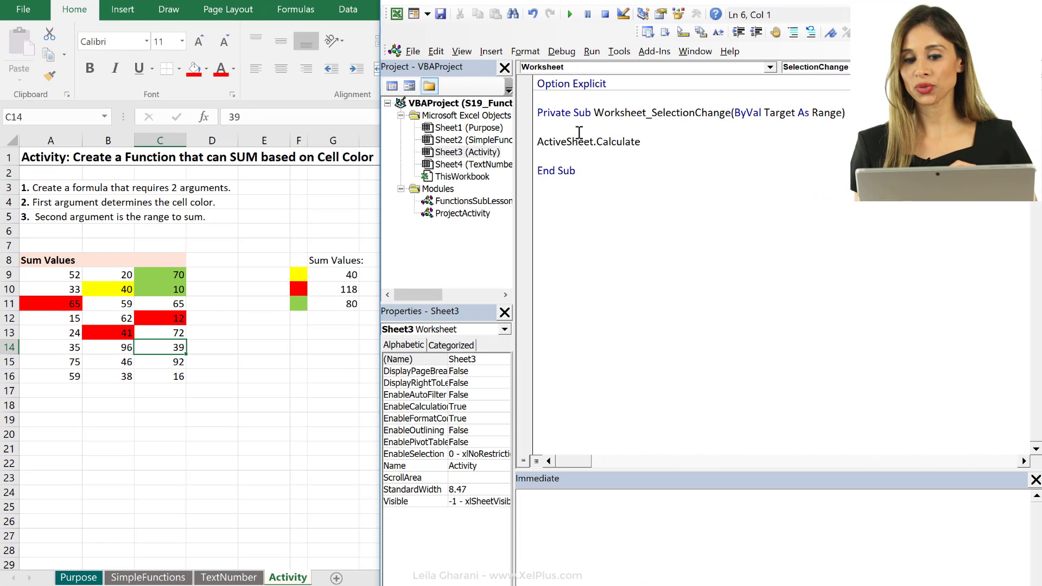
# - Insert a blank line above ActiveSheet.Calculate, noting the handler's Target argument
pyautogui.click(580, 132)
pyautogui.press('Return')
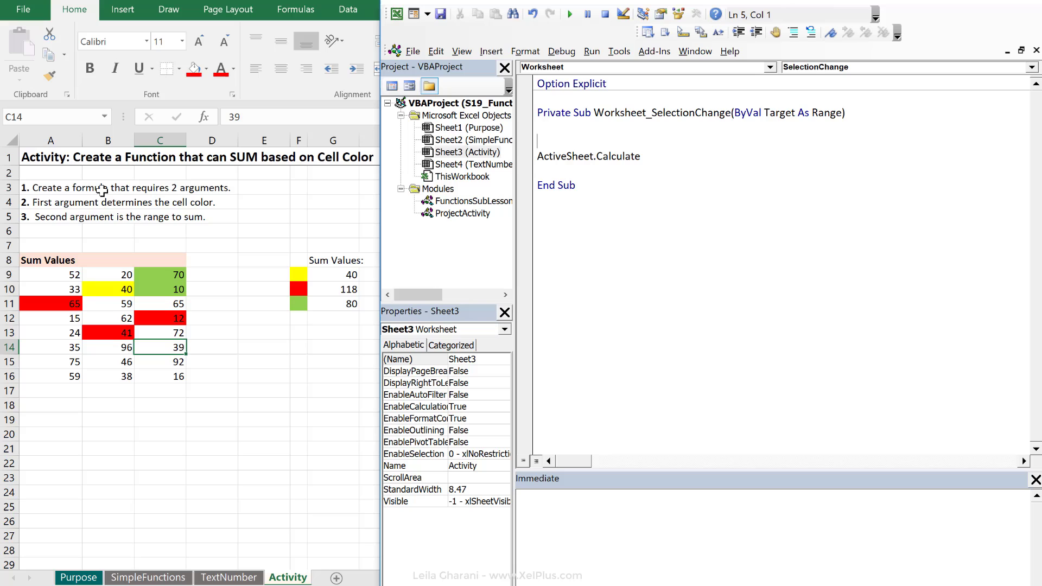
pyautogui.doubleClick(793, 110)
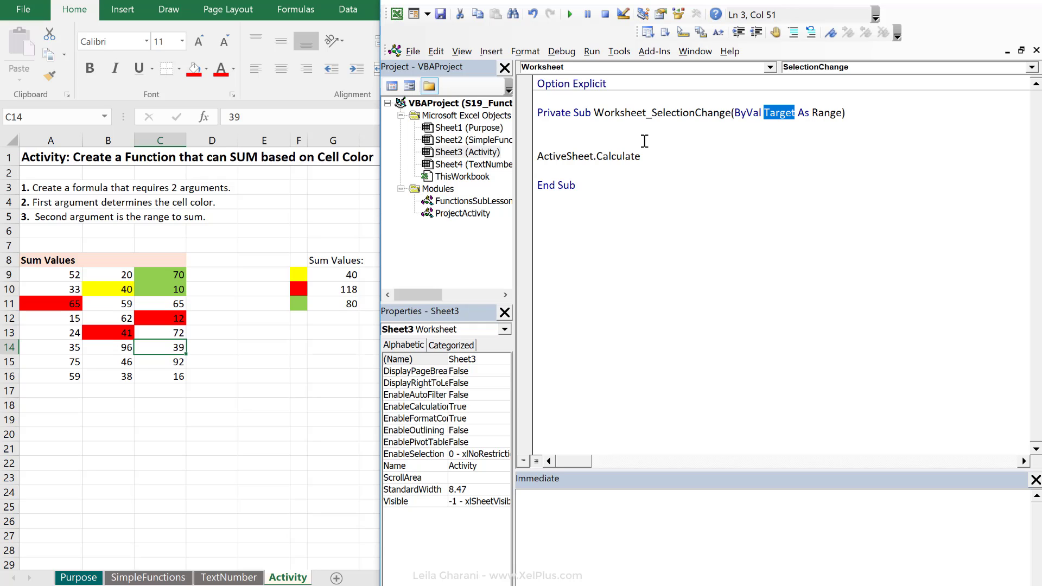
pyautogui.click(588, 143)
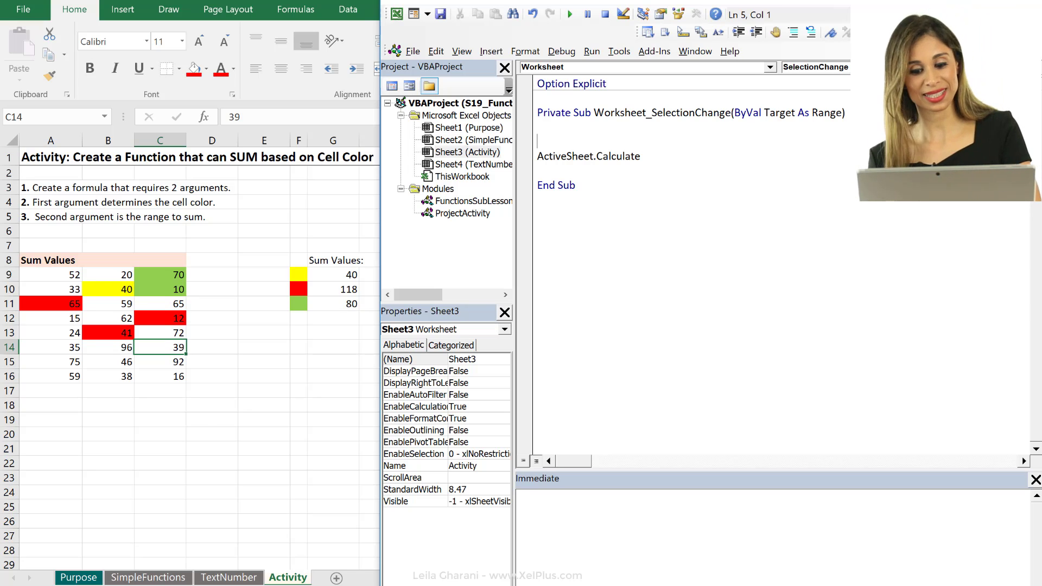
# - Wrap ActiveSheet.Calculate in If Not Intersect(Target, Range("A:C")) Is Nothing Then … End If
pyautogui.press('Tab')
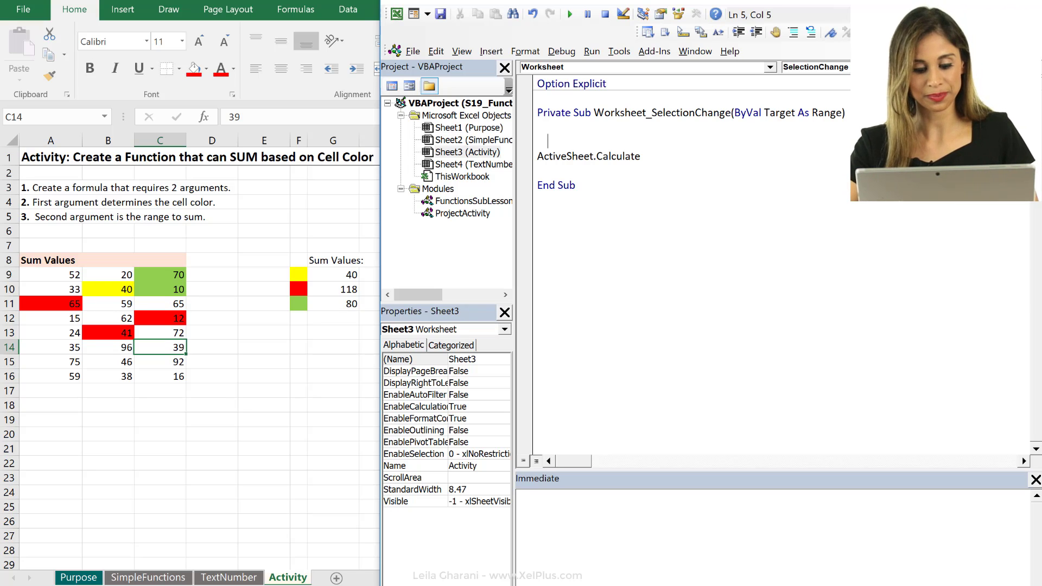
pyautogui.write('if not intersect')
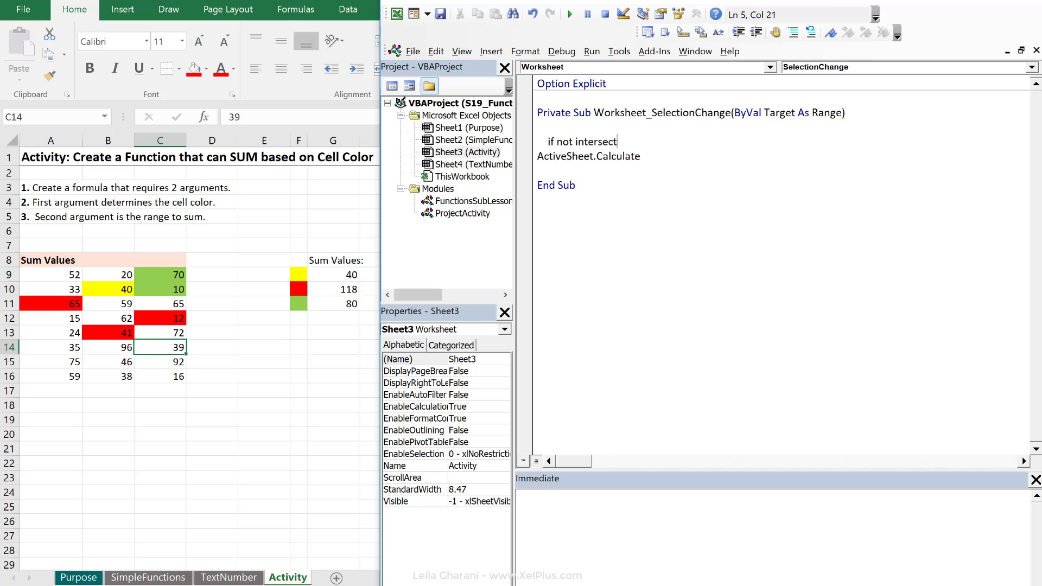
pyautogui.write('(tar')
pyautogui.write('get')
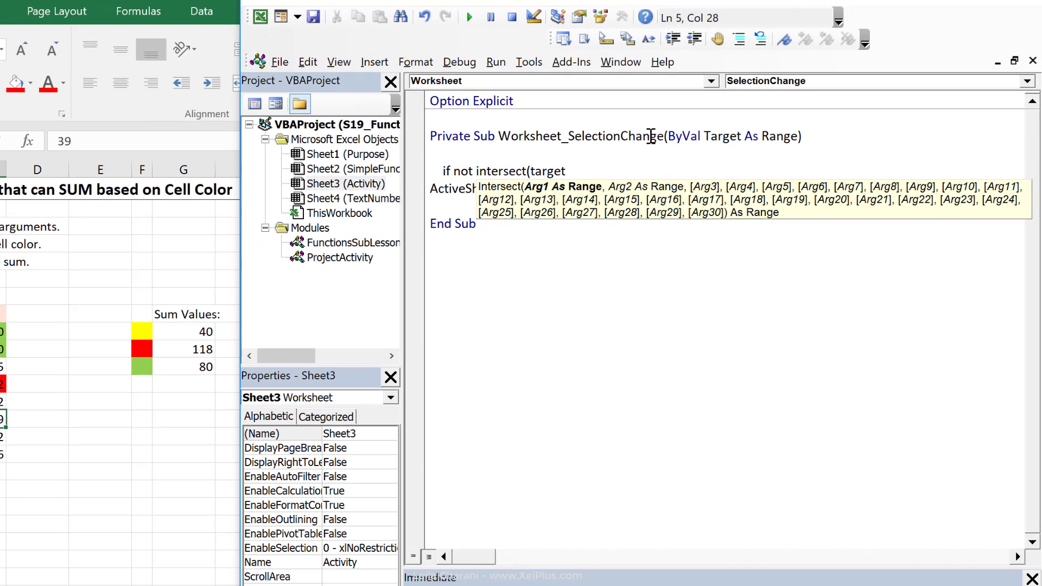
pyautogui.write(',')
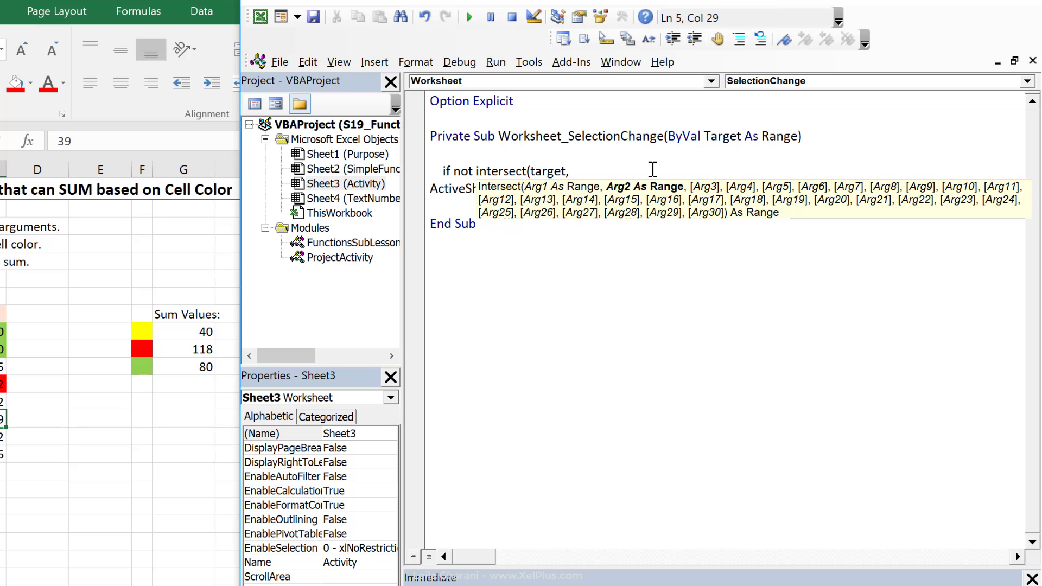
pyautogui.write('range')
pyautogui.write('(')
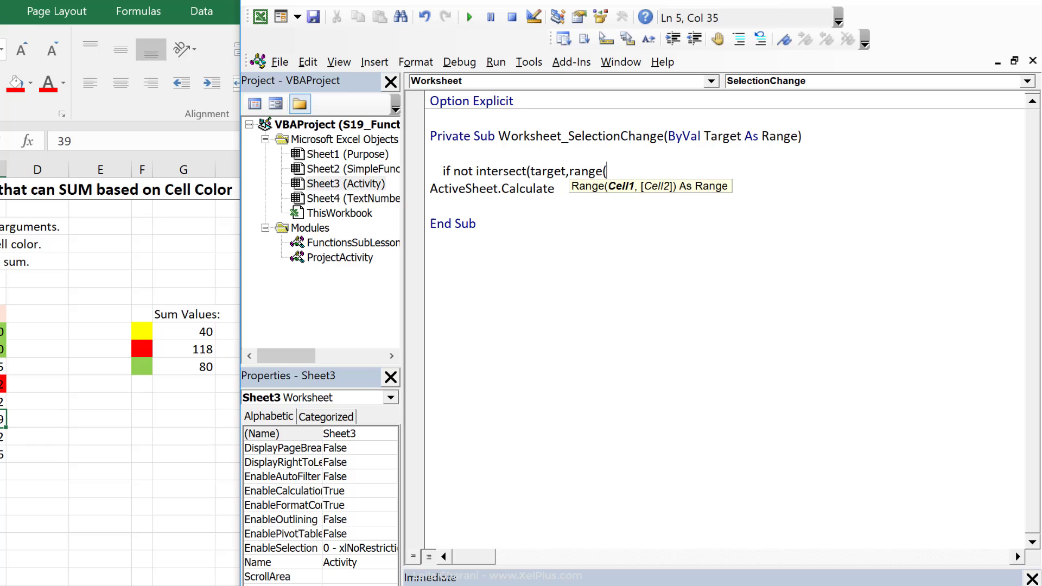
pyautogui.write('"A:C")) i')
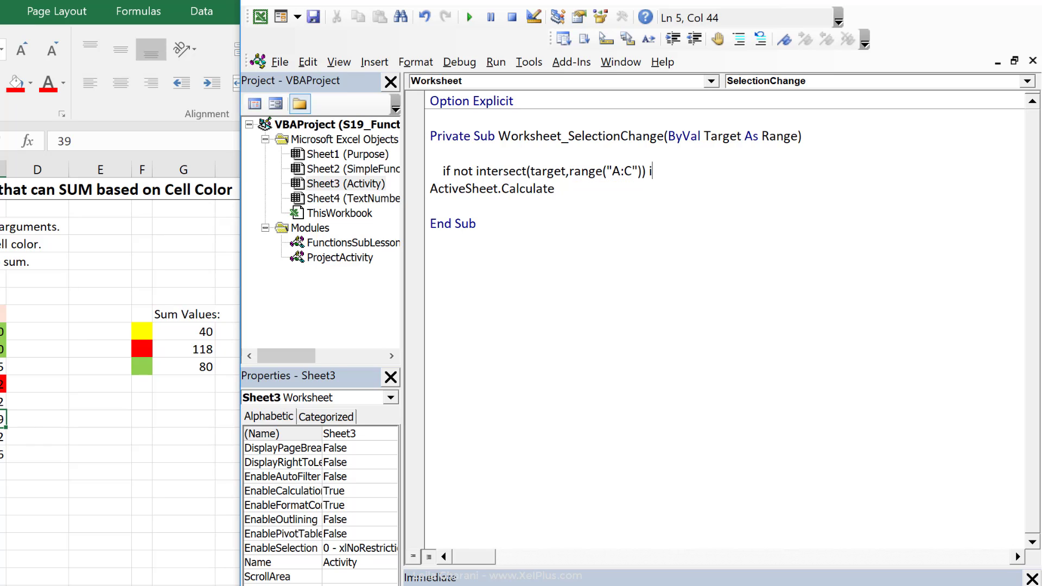
pyautogui.write('thing then')
pyautogui.press('Return')
pyautogui.press('Return')
pyautogui.write('end if')
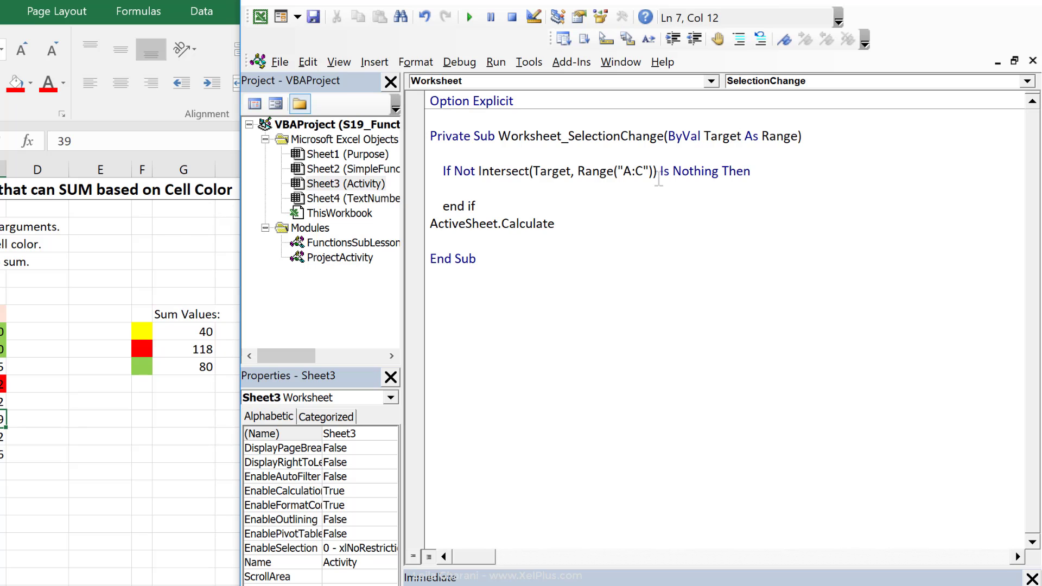
pyautogui.moveTo(554, 225); pyautogui.dragTo(422, 229)
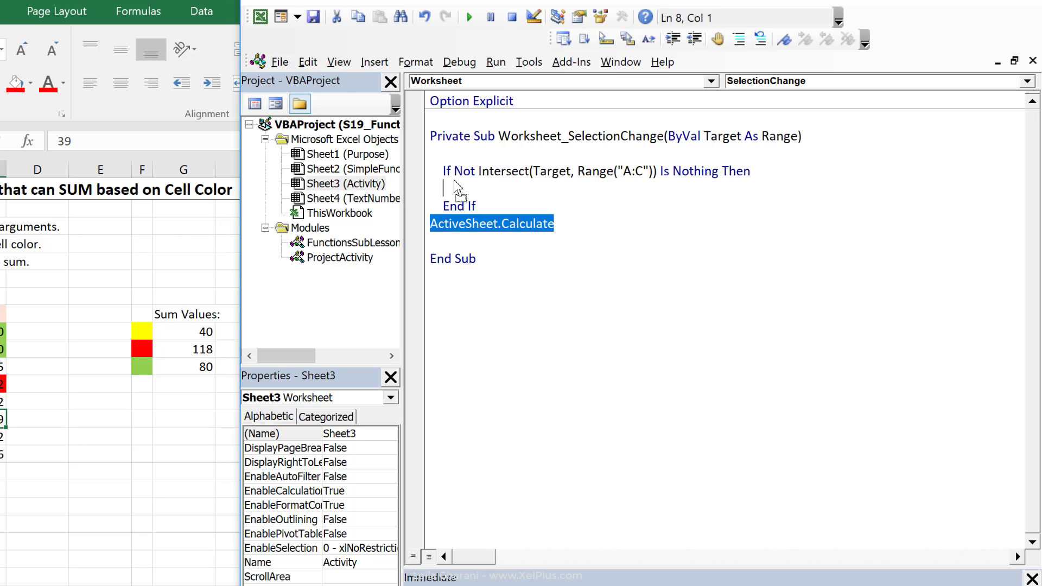
pyautogui.moveTo(457, 187); pyautogui.dragTo(458, 189)
pyautogui.click(473, 205)
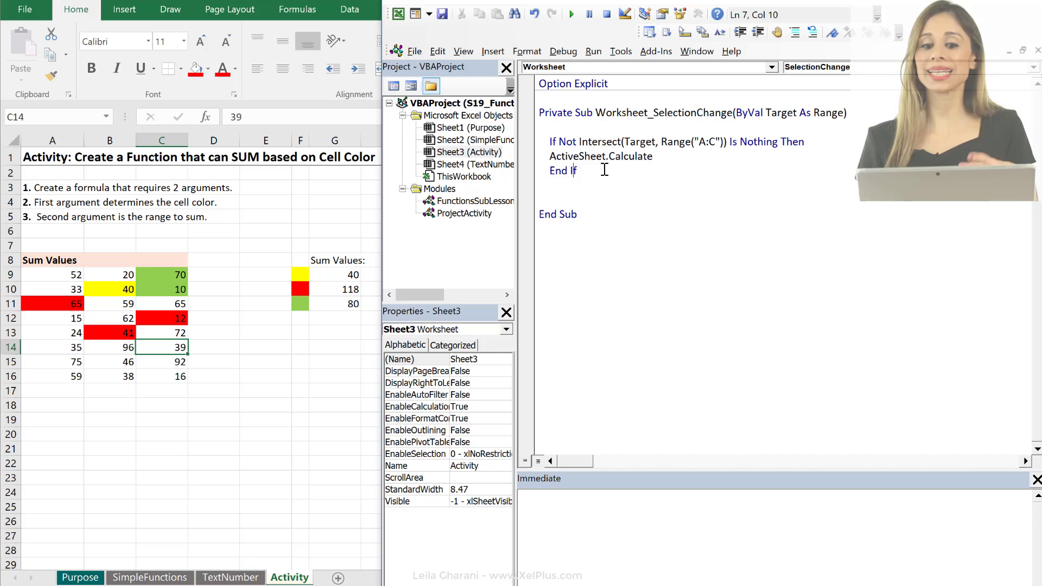
# - Test the handler by selecting B12 and then a cell outside columns A to C
pyautogui.click(164, 290)
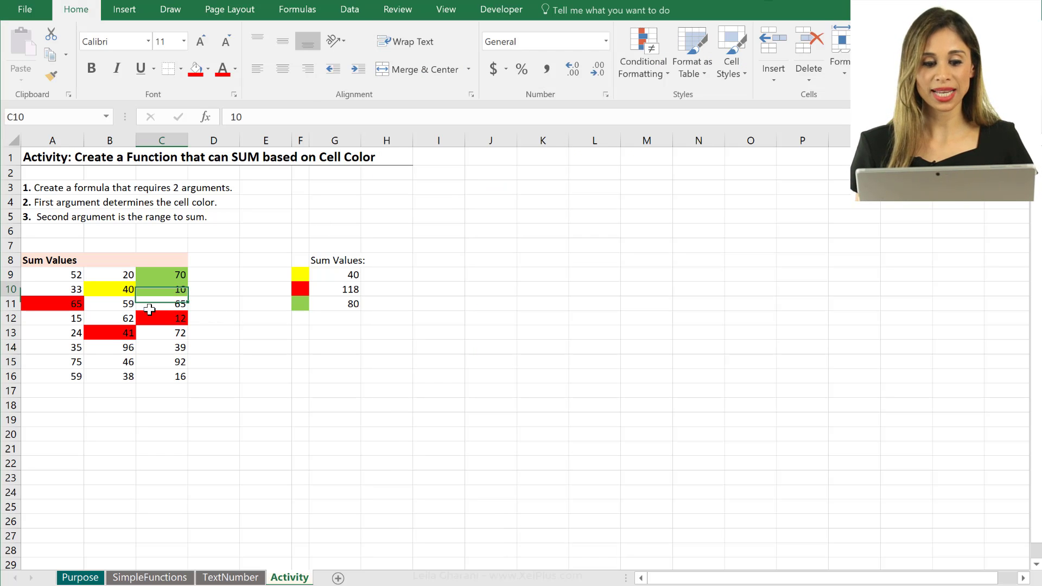
pyautogui.click(109, 317)
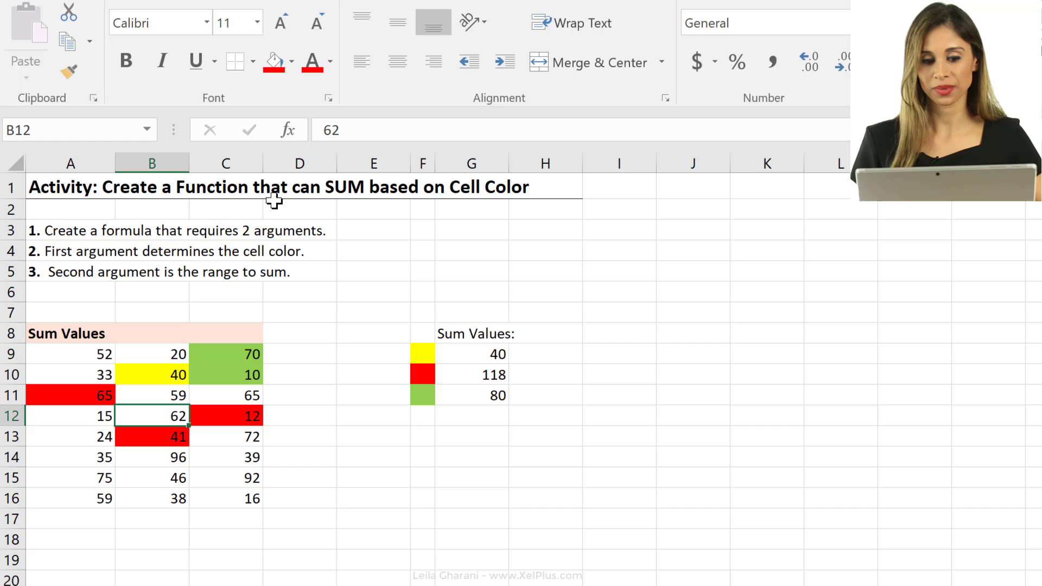
pyautogui.click(877, 321)
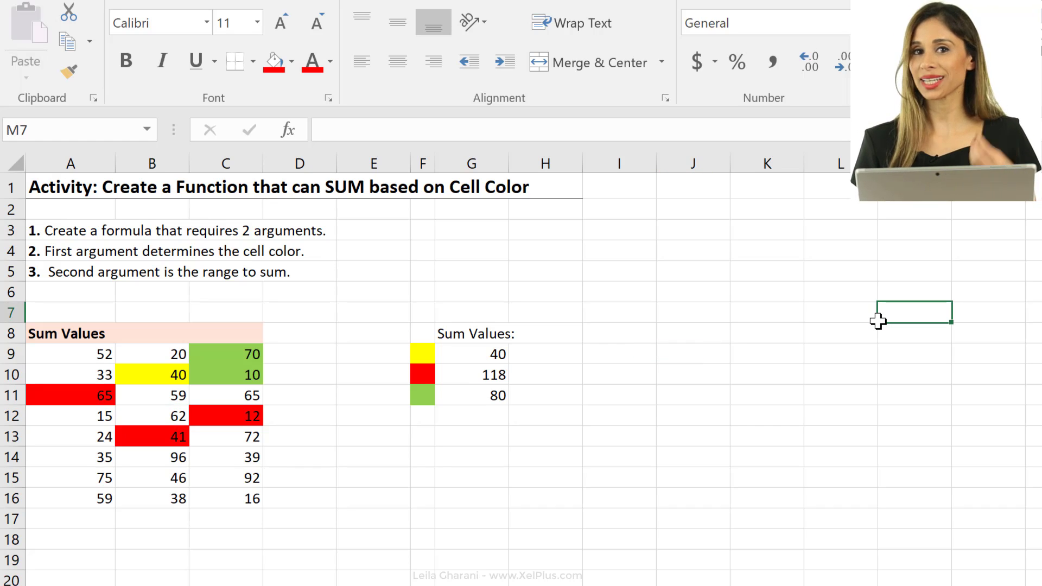
# - Fill B12 with yellow so the yellow total recalculates to 102
pyautogui.click(157, 410)
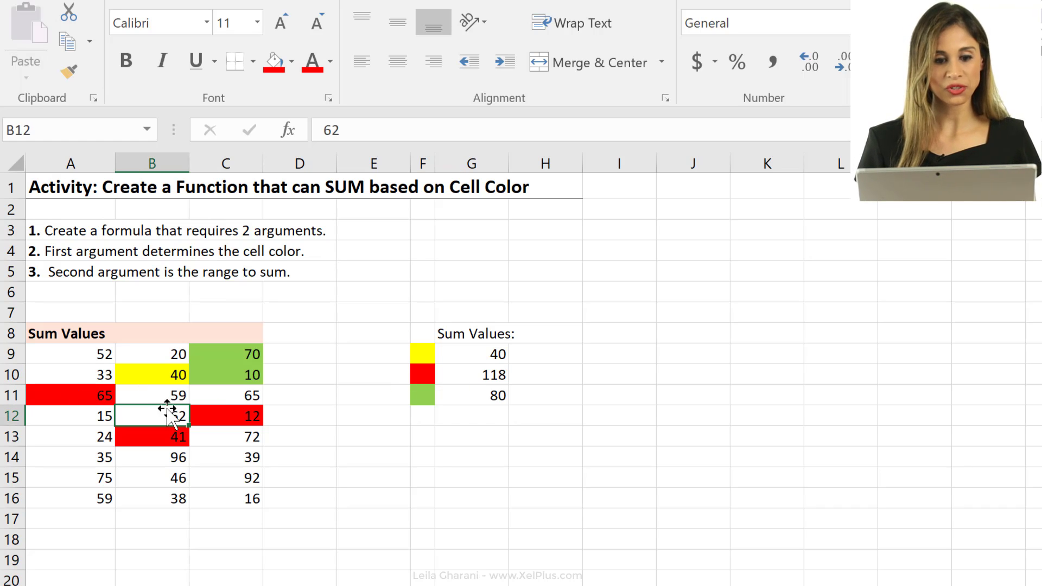
pyautogui.click(291, 61)
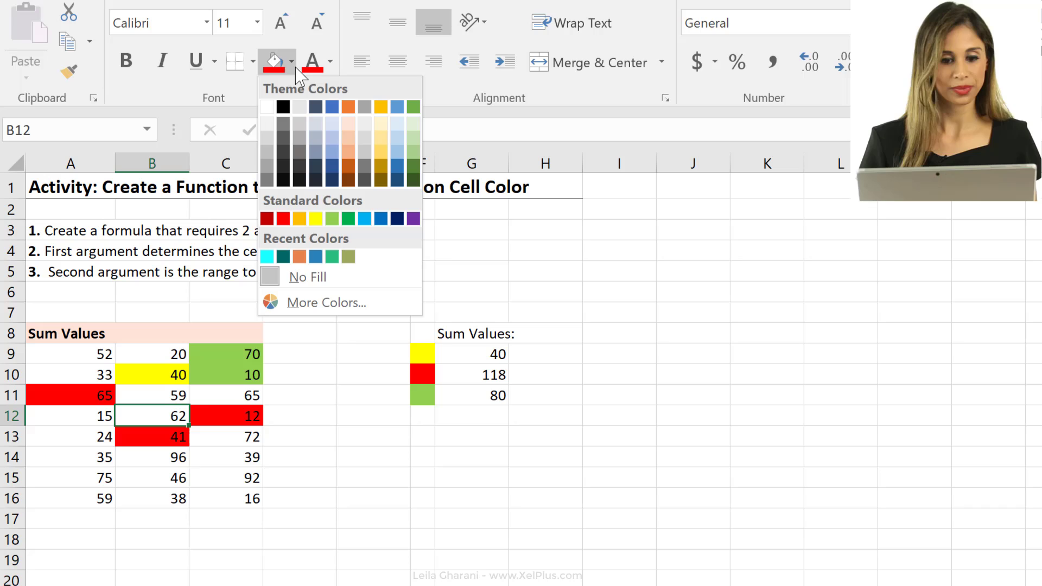
pyautogui.click(317, 219)
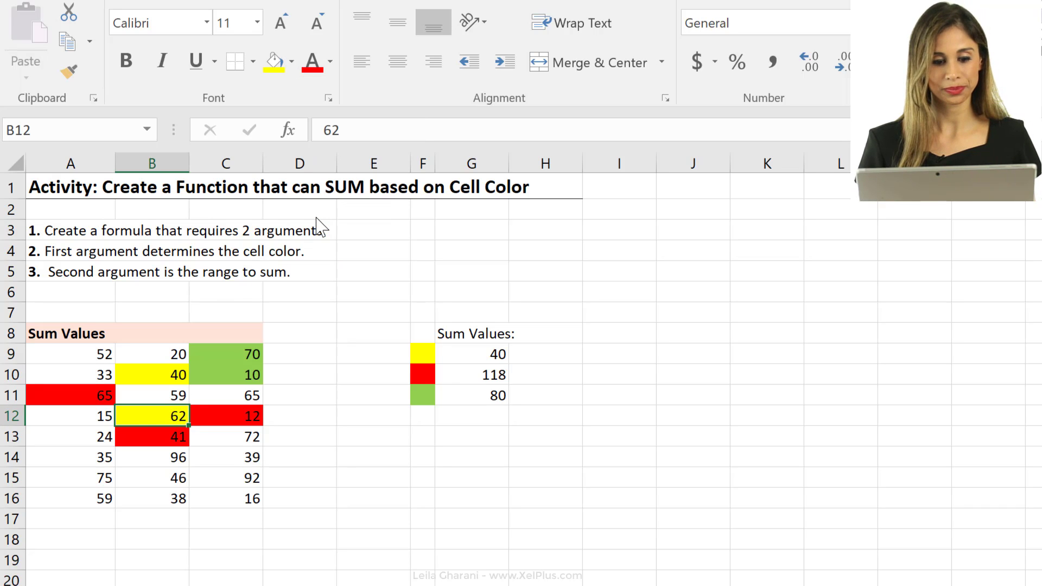
pyautogui.click(244, 458)
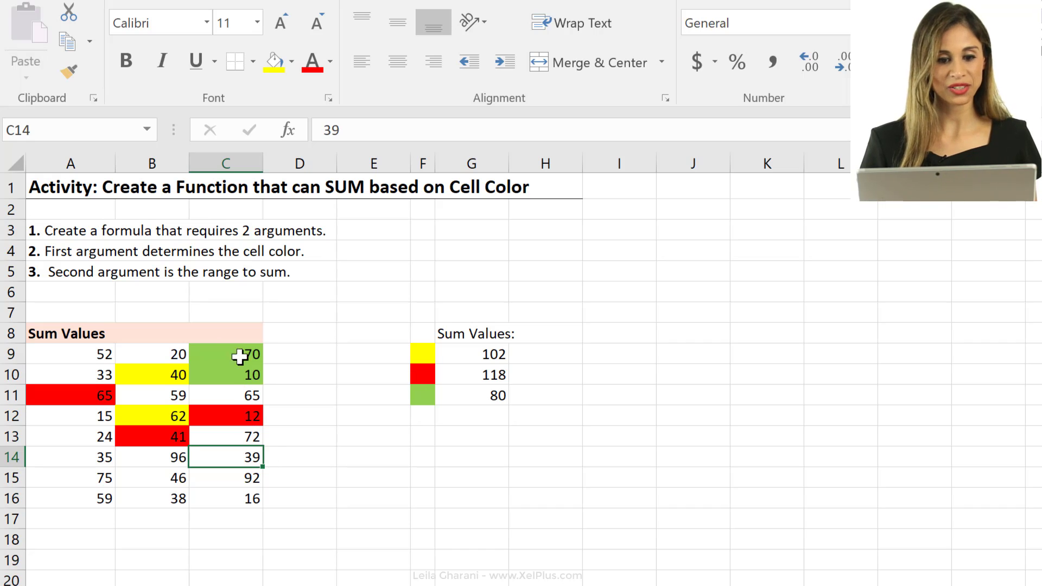
# - Fill C14 with light green so the green total recalculates to 119
pyautogui.click(291, 61)
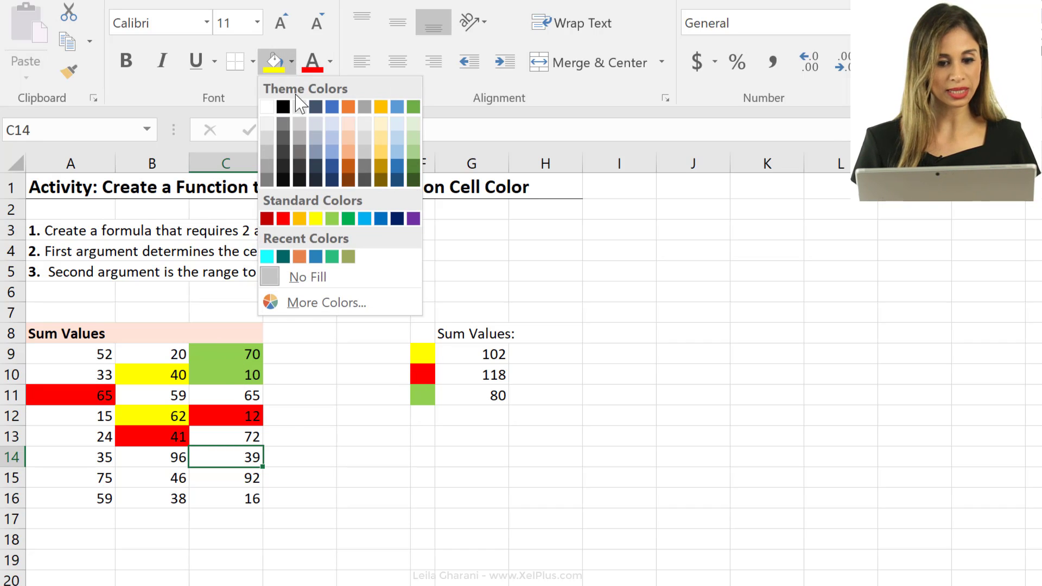
pyautogui.click(331, 218)
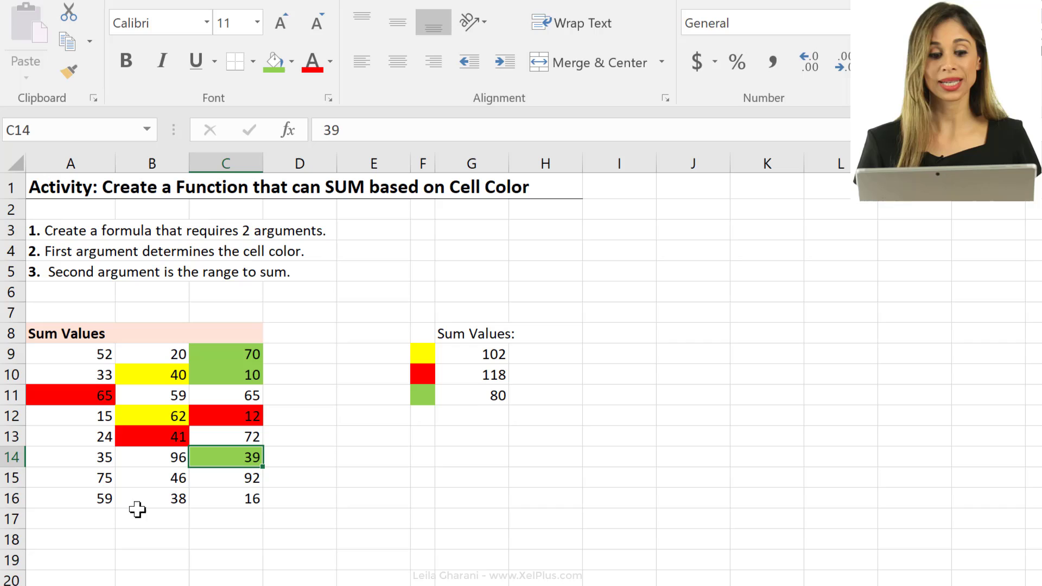
pyautogui.click(134, 480)
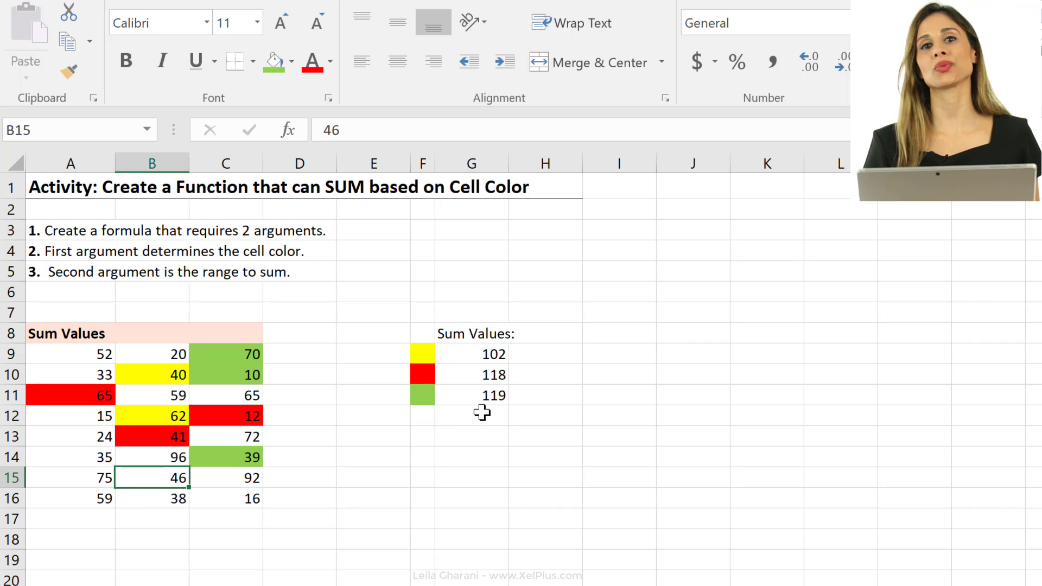